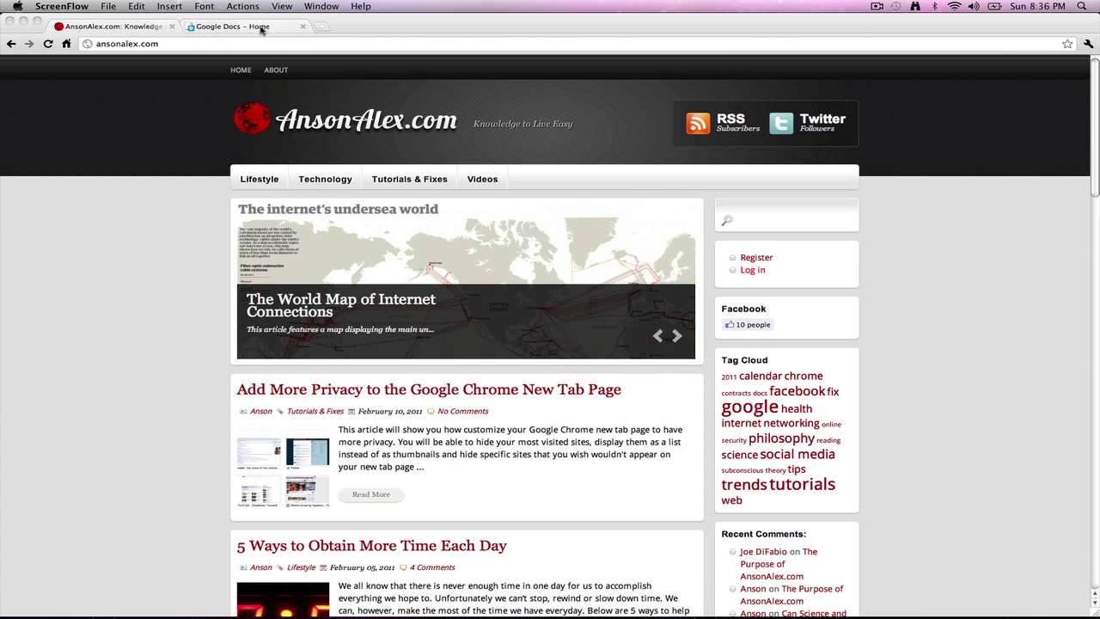
# Step: Switch Chrome to the Google Docs – Home tab
pyautogui.click(262, 28)
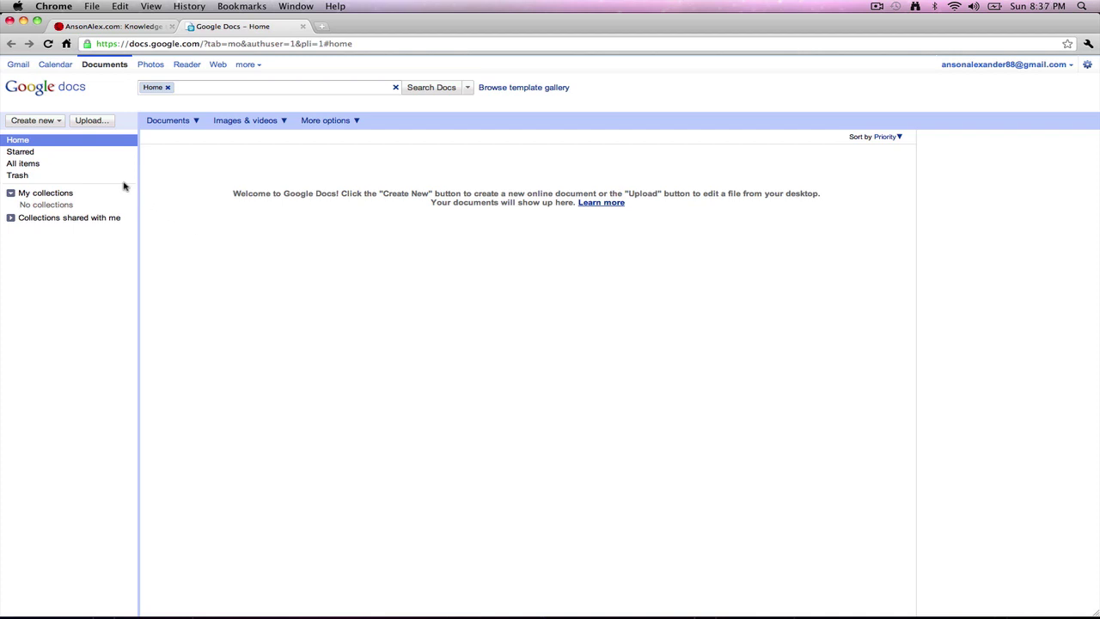
# Step: Create a new blank document from the Create new menu
pyautogui.click(58, 123)
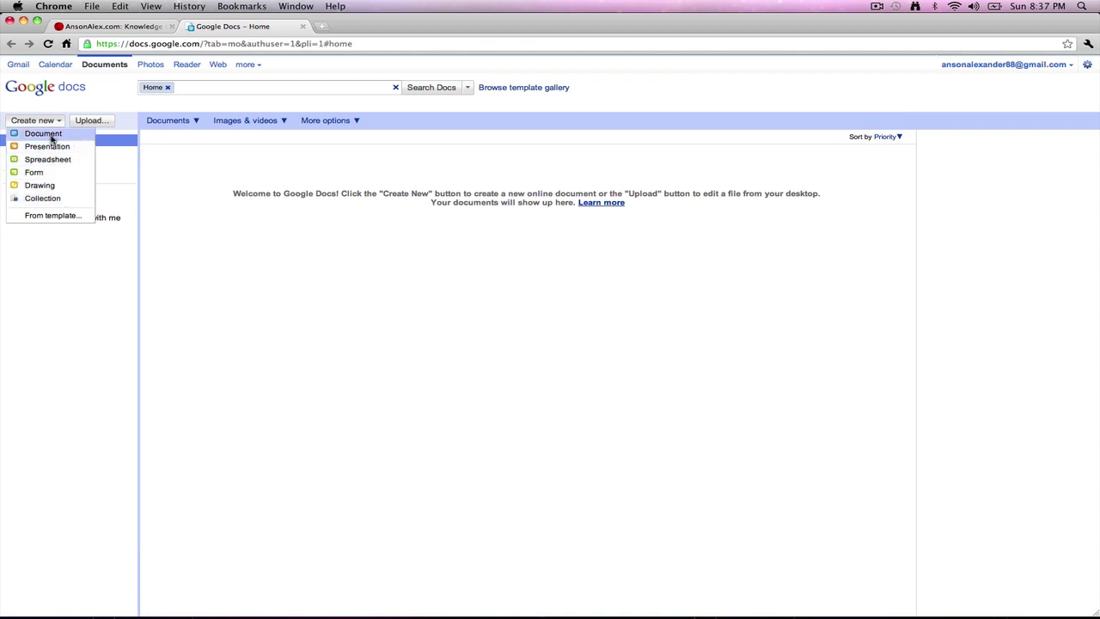
pyautogui.click(50, 136)
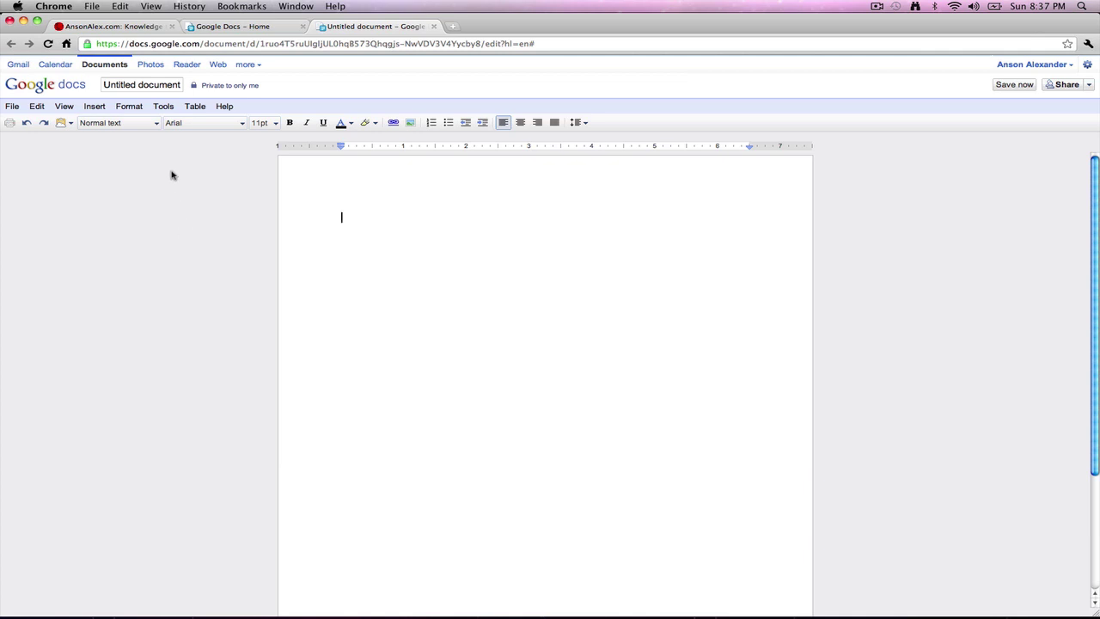
# Step: Rename the untitled document to 'Test 1'
pyautogui.click(142, 88)
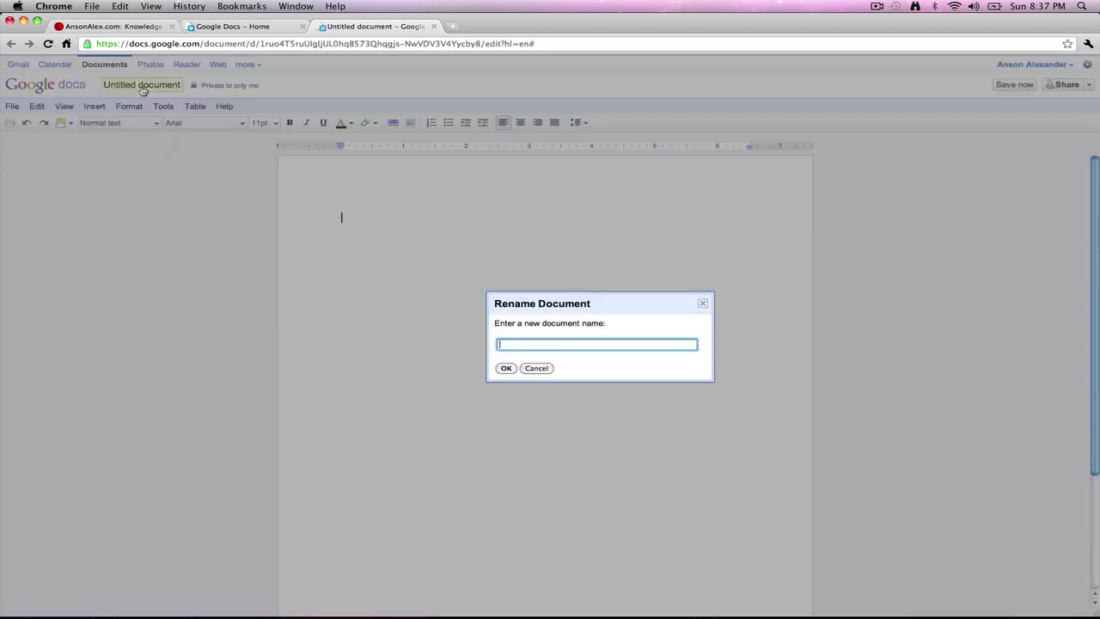
pyautogui.write('Test 1')
pyautogui.press('Return')
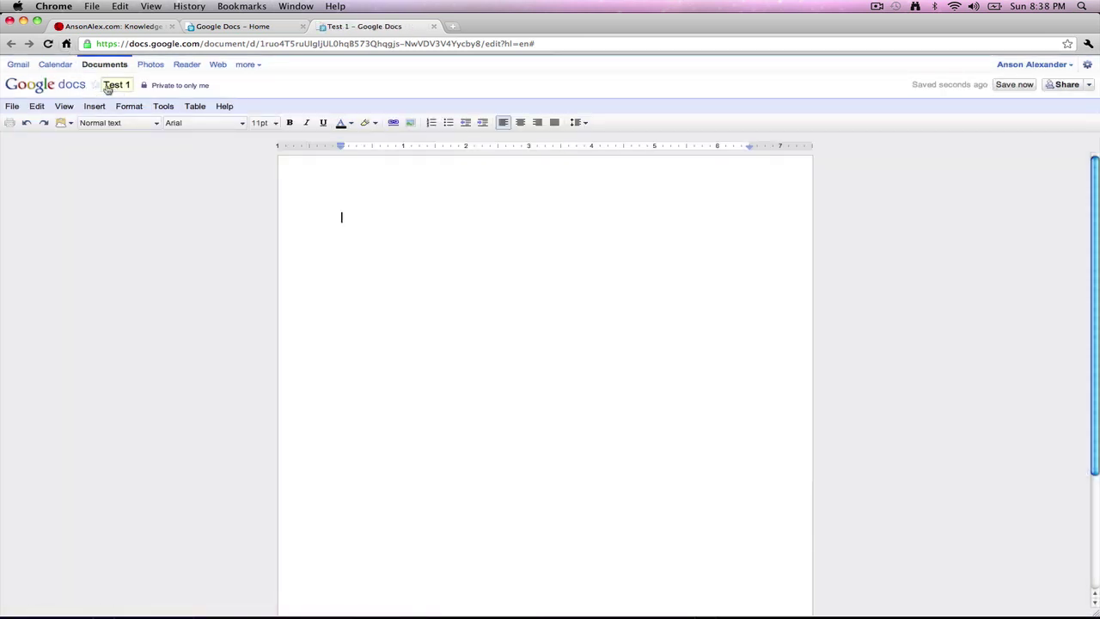
# Step: Type 'This is a test.' as the document's first line
pyautogui.moveTo(911, 86)
pyautogui.mouseDown()
pyautogui.moveTo(1032, 90)
pyautogui.moveTo(931, 88)
pyautogui.mouseUp()
pyautogui.click(931, 88)
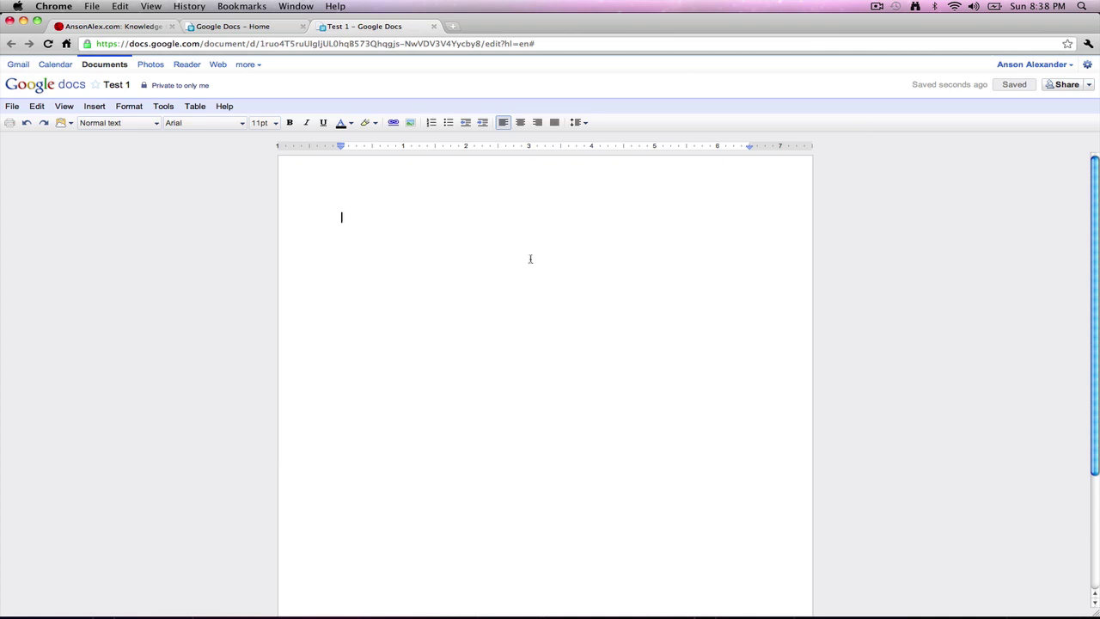
pyautogui.write('This is a test.')
# Step: Make 'This is a test.' red and 14pt, leaving bold, italic and underline off
pyautogui.moveTo(415, 216); pyautogui.dragTo(245, 209)
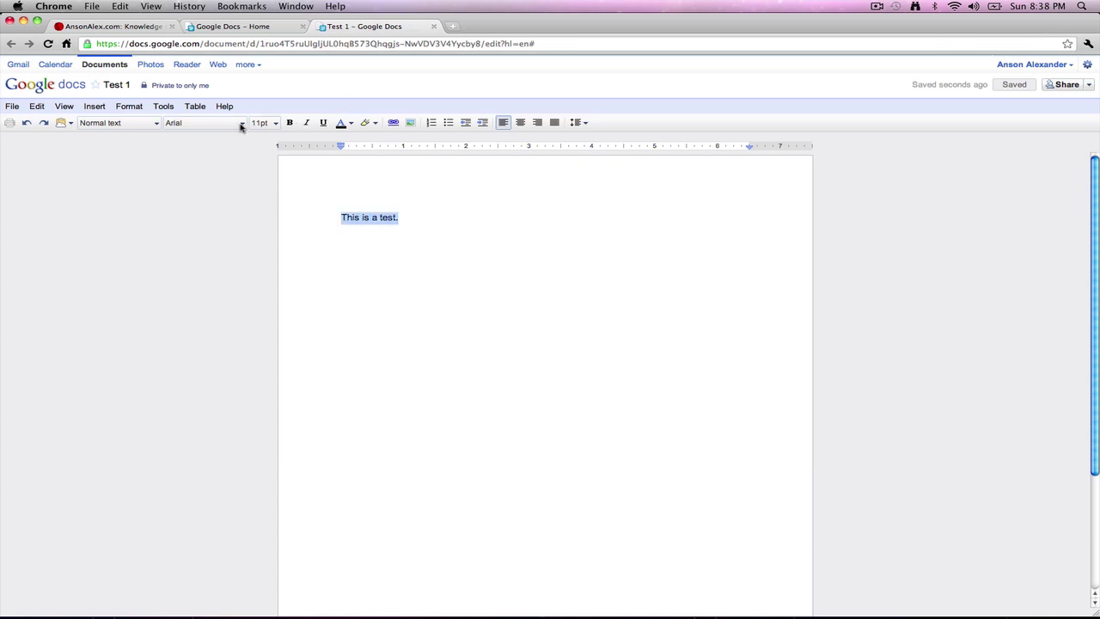
pyautogui.click(350, 123)
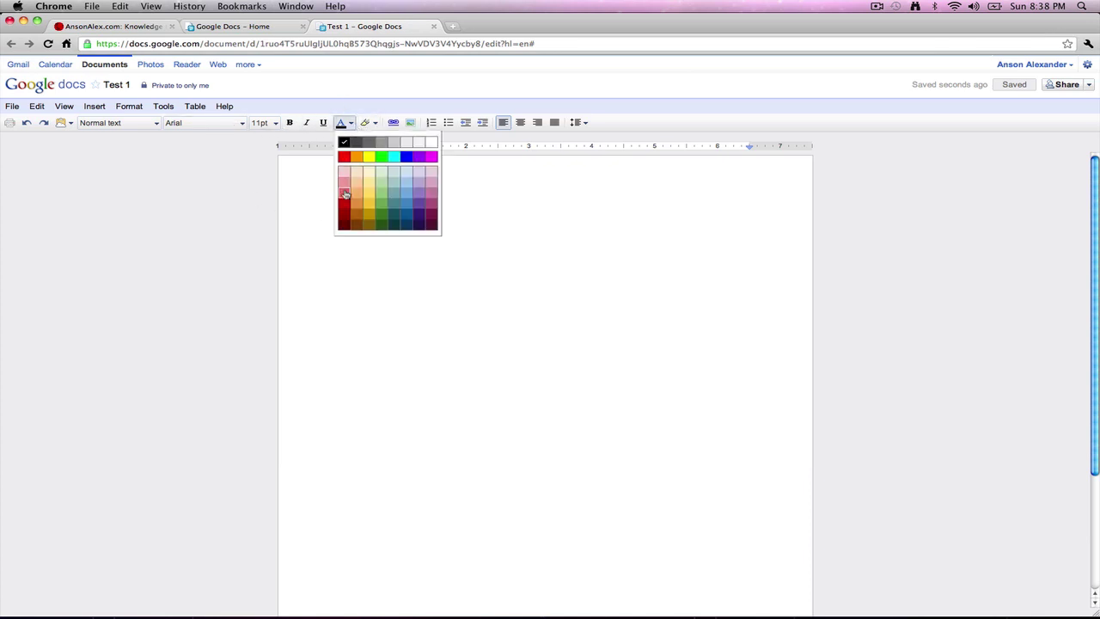
pyautogui.click(343, 203)
pyautogui.click(290, 123)
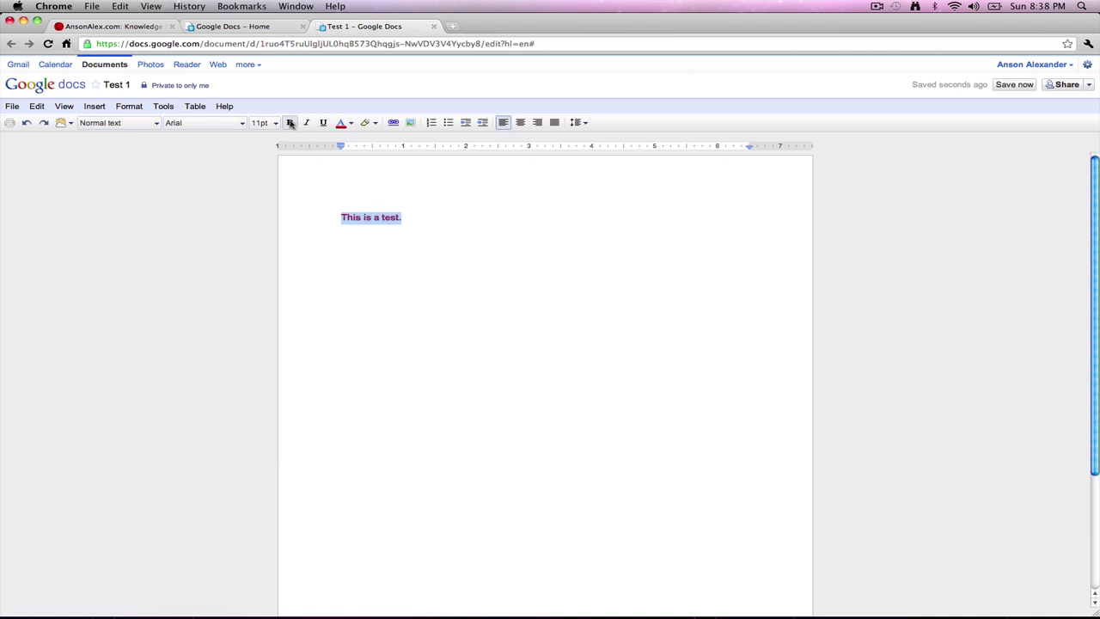
pyautogui.click(307, 123)
pyautogui.click(323, 123)
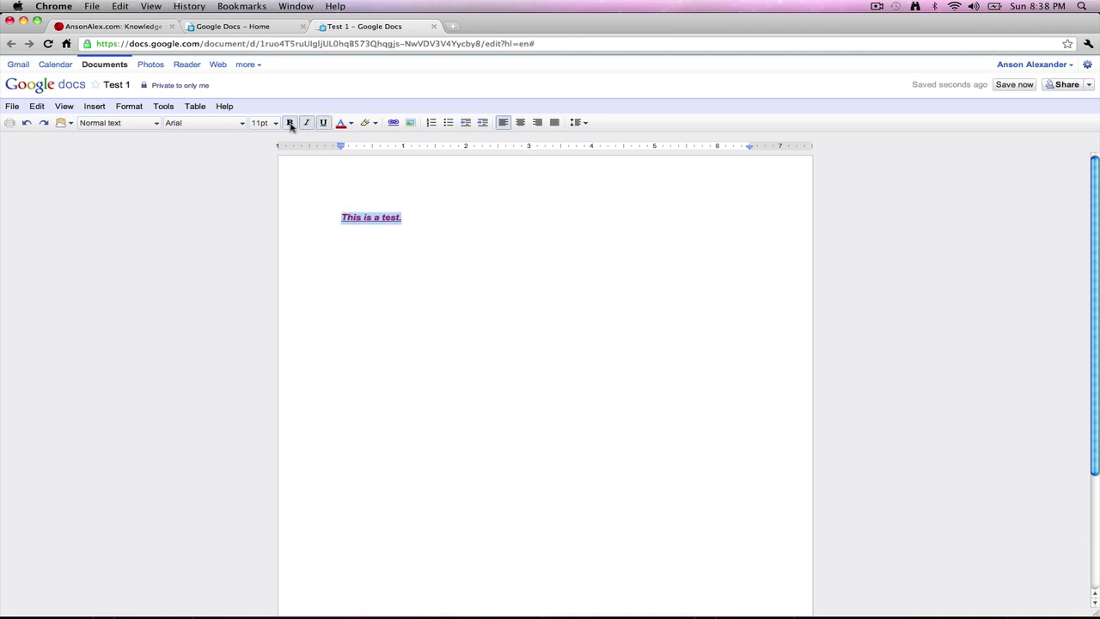
pyautogui.click(289, 123)
pyautogui.click(323, 123)
pyautogui.click(307, 123)
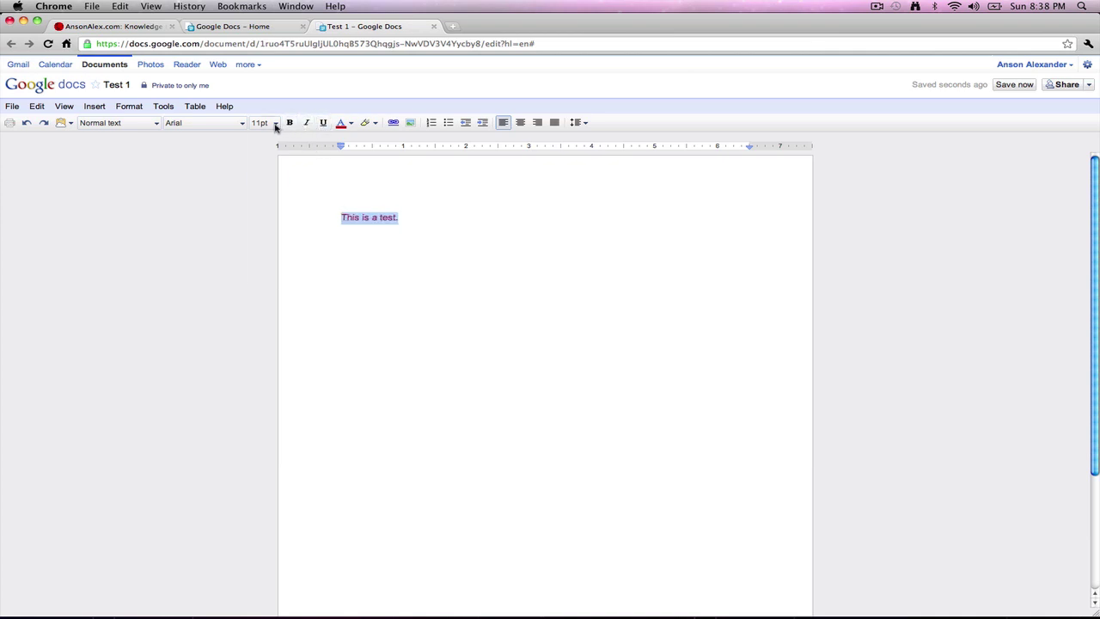
pyautogui.click(266, 123)
pyautogui.click(265, 207)
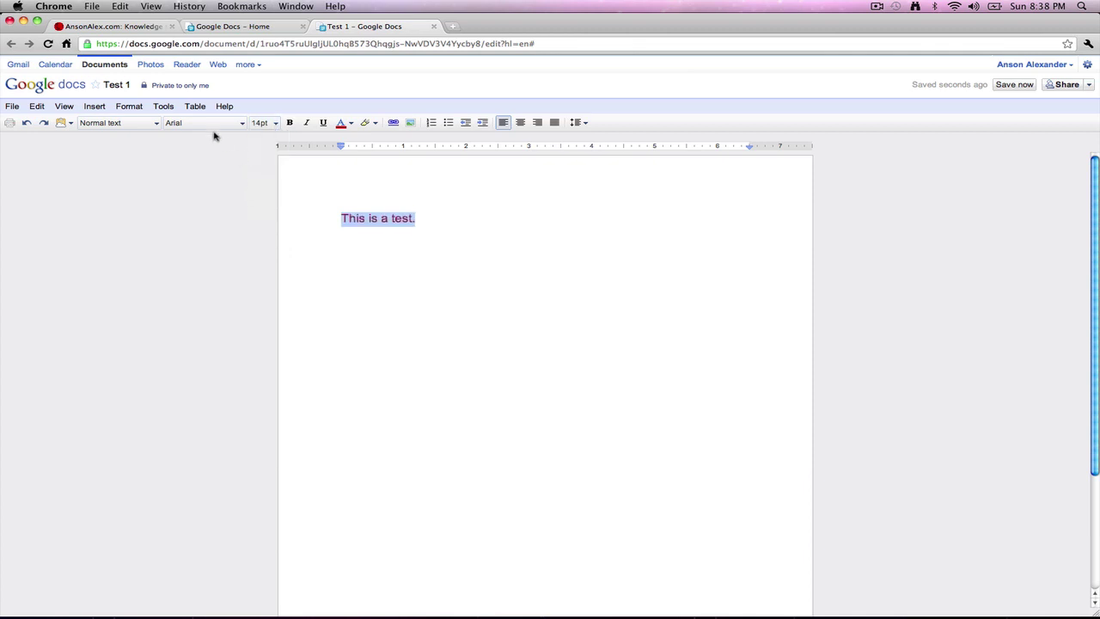
# Step: Add an empty line below the sentence and bring up the Insert image dialog
pyautogui.click(430, 207)
pyautogui.press('Return')
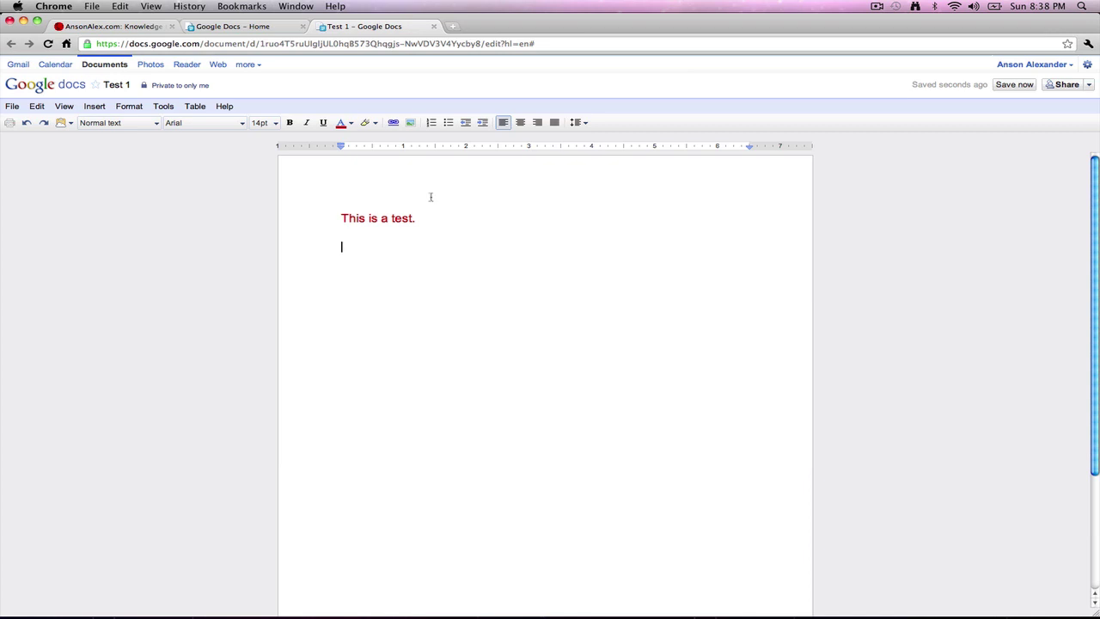
pyautogui.click(410, 123)
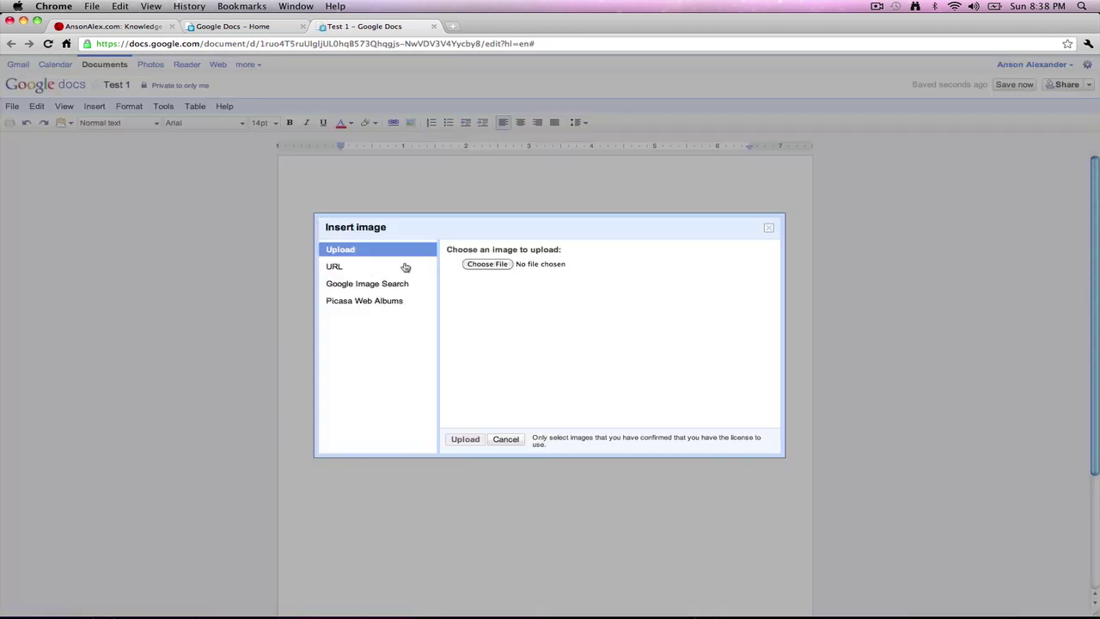
pyautogui.click(768, 228)
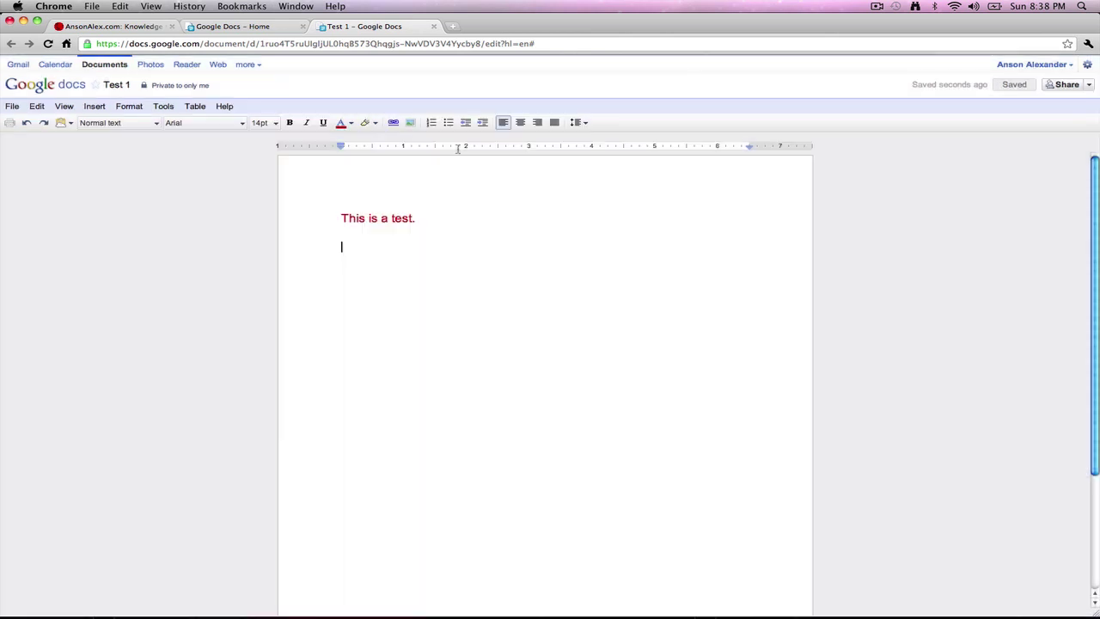
pyautogui.click(394, 123)
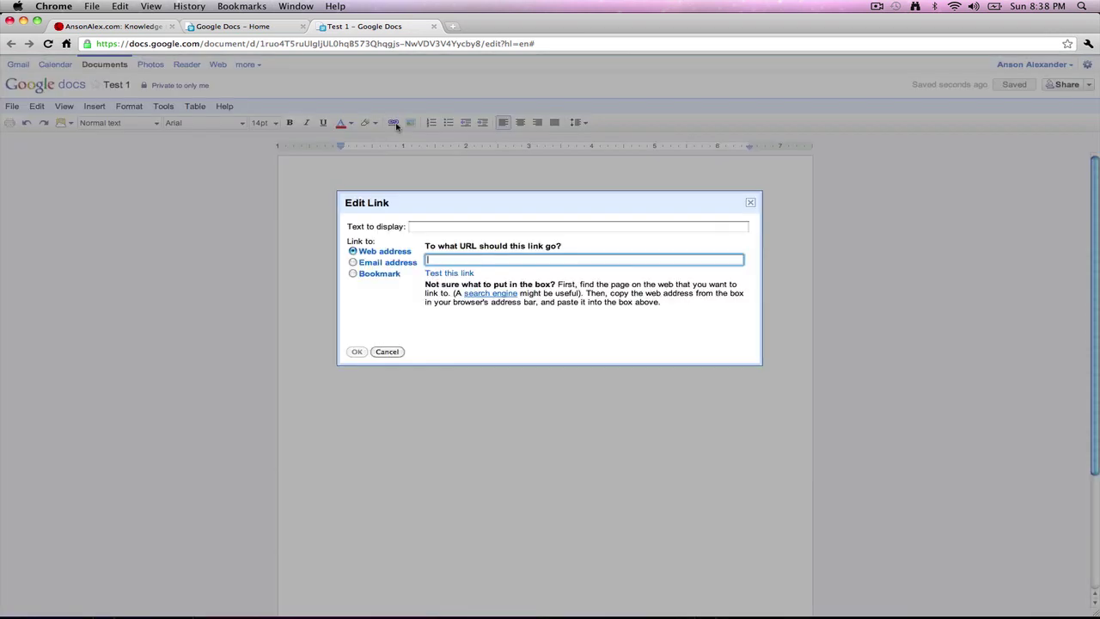
pyautogui.click(427, 229)
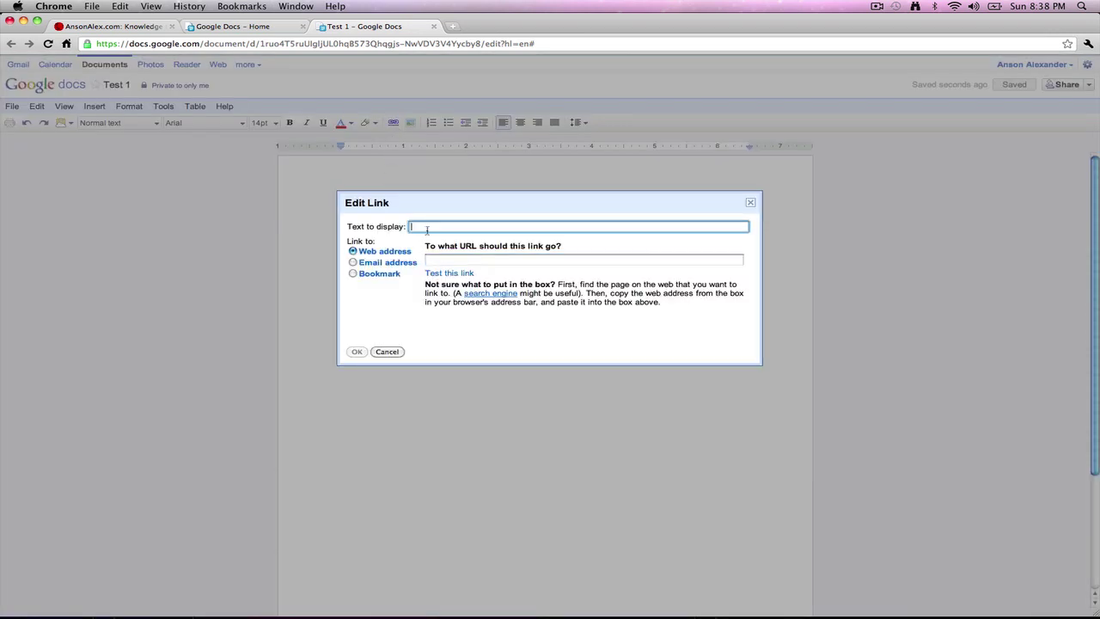
pyautogui.write('Tes')
pyautogui.write('t')
pyautogui.press('BackSpace')
pyautogui.press('BackSpace')
pyautogui.press('BackSpace')
pyautogui.press('BackSpace')
pyautogui.write('AnsonAlex')
pyautogui.click(439, 258)
pyautogui.write('http:')
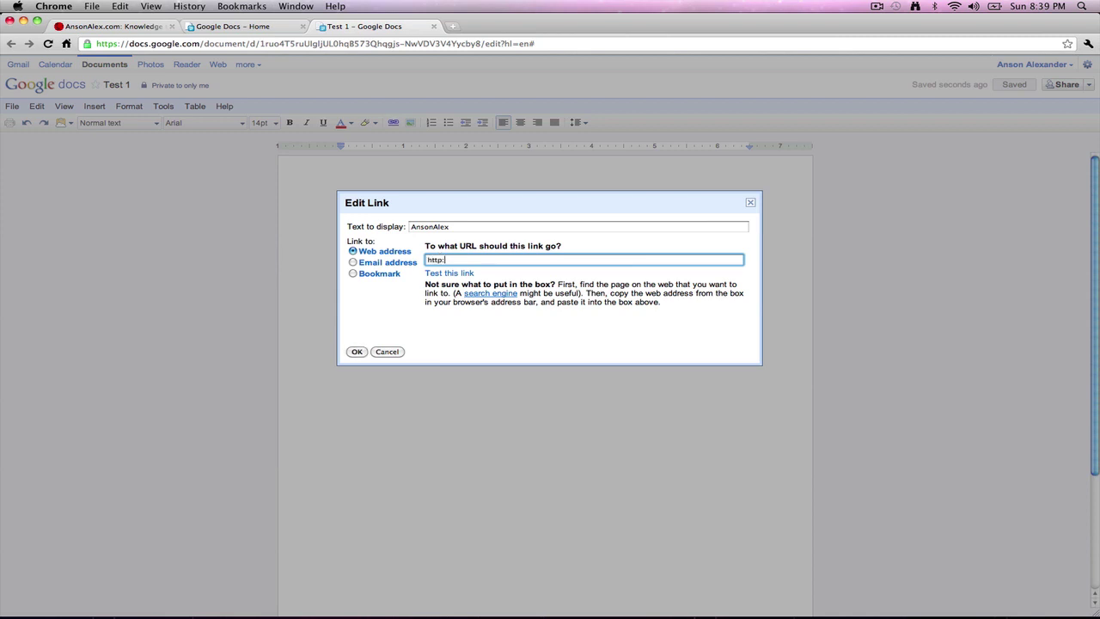
pyautogui.write('//AnsonAlex.com')
pyautogui.click(358, 350)
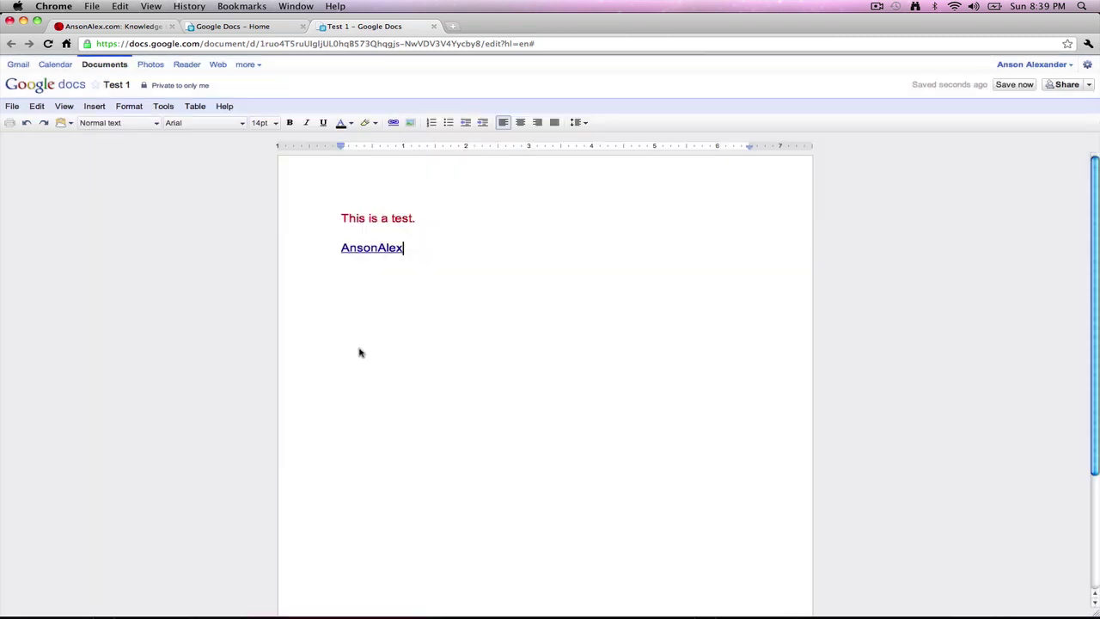
# Step: Test the AnsonAlex link by visiting the linked site, then return to Test 1
pyautogui.click(367, 247)
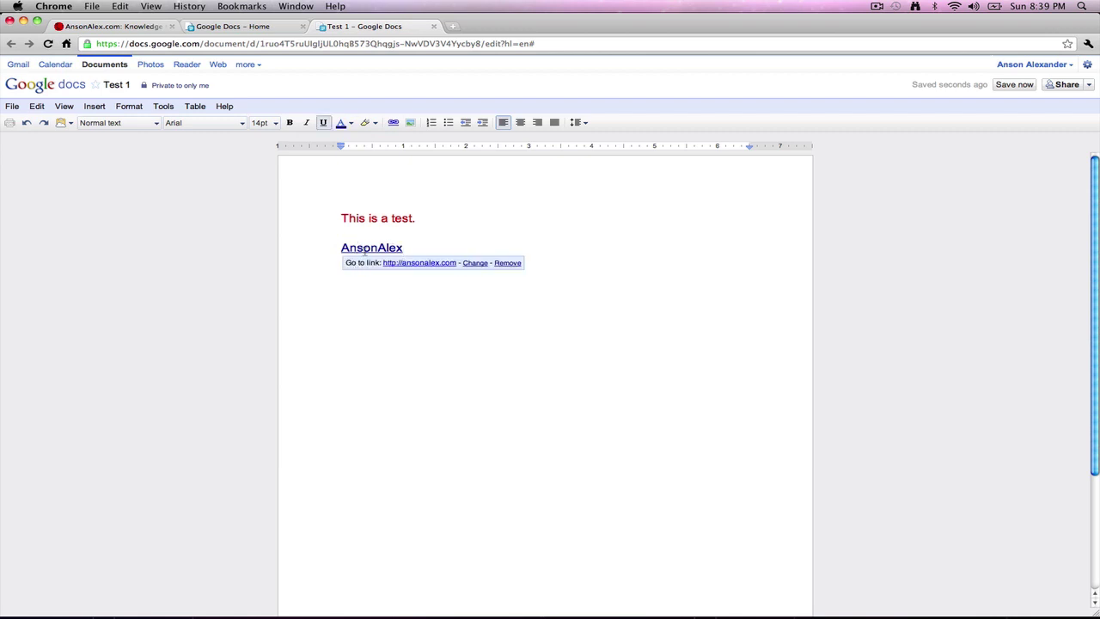
pyautogui.click(427, 264)
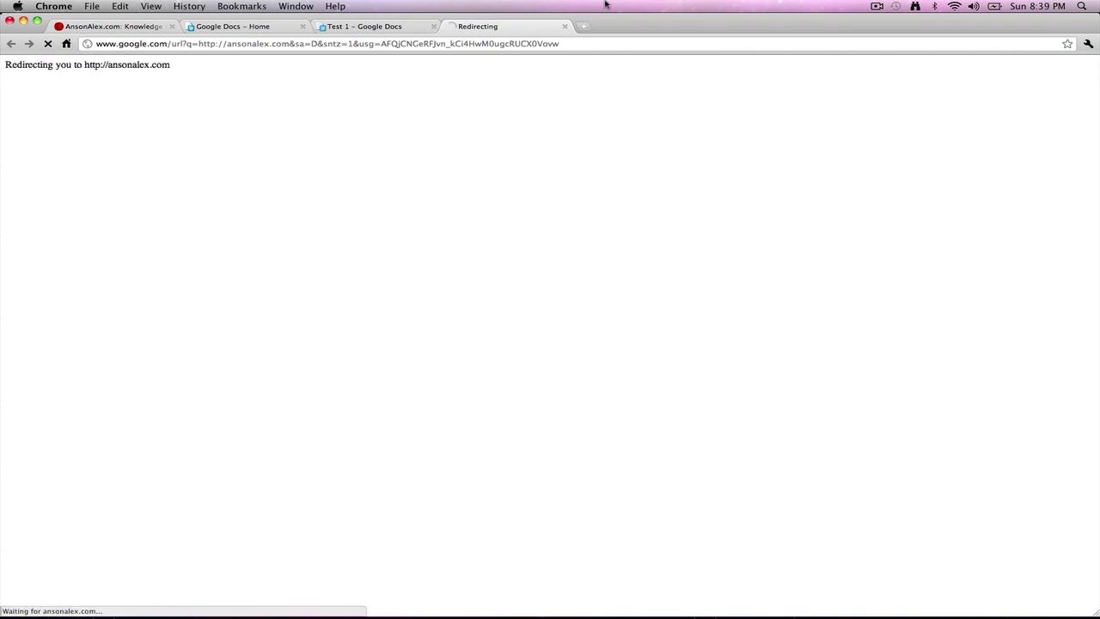
pyautogui.click(564, 26)
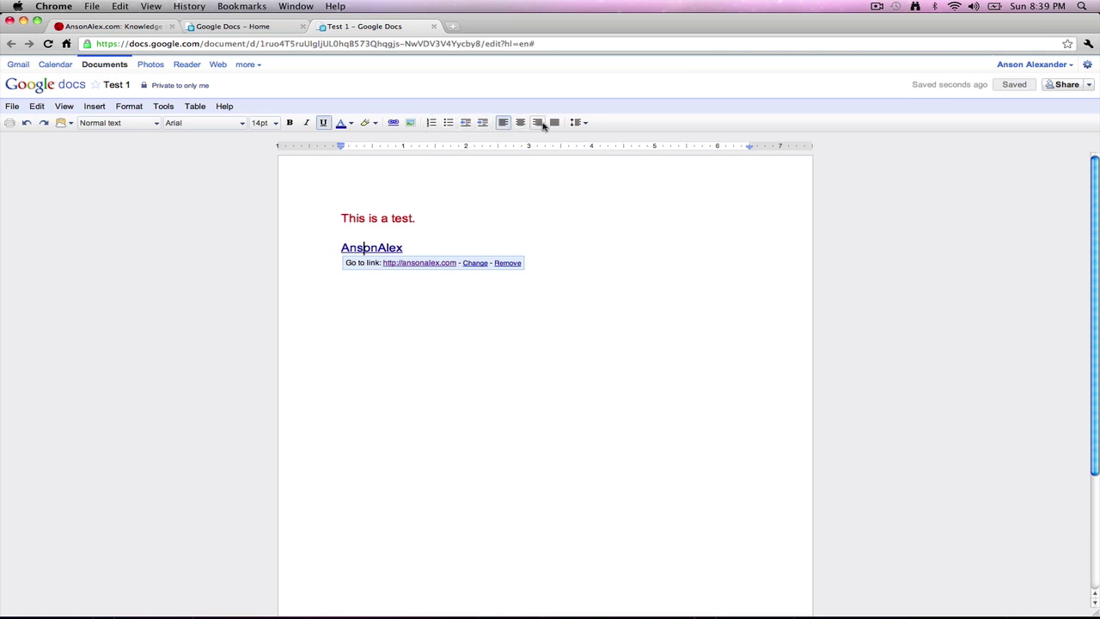
pyautogui.click(561, 278)
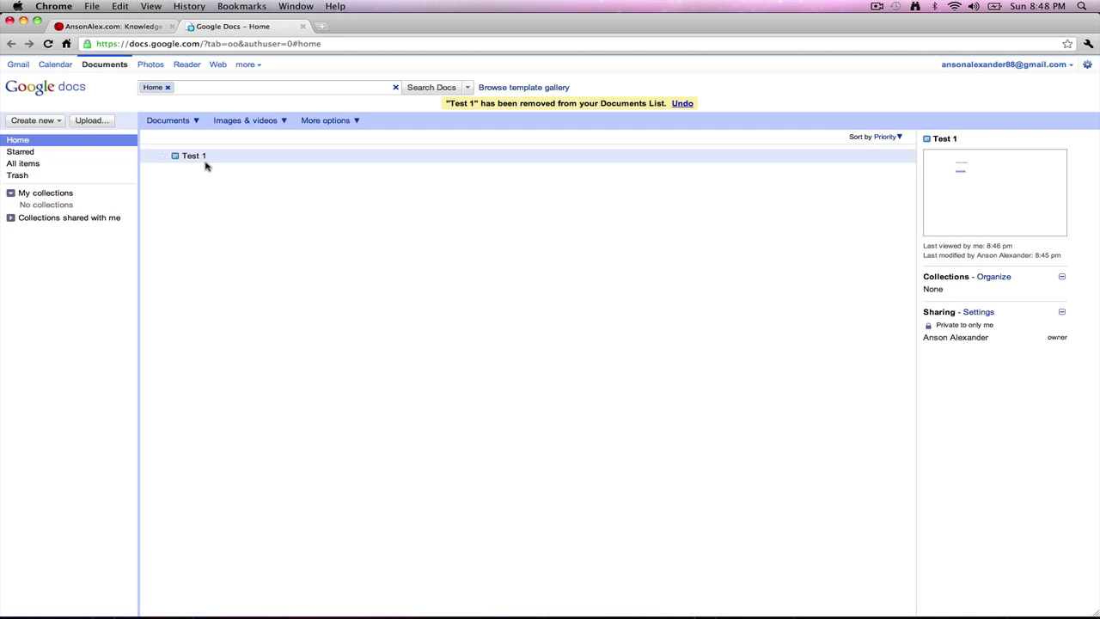
# Step: Create a new blank spreadsheet from the Create new menu
pyautogui.click(51, 124)
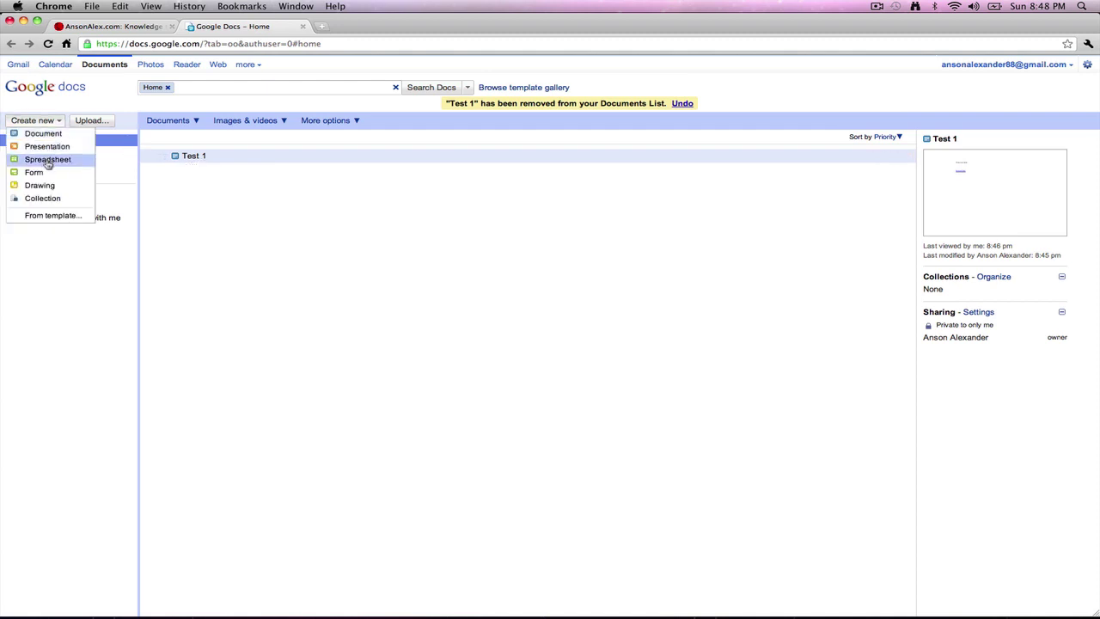
pyautogui.click(49, 160)
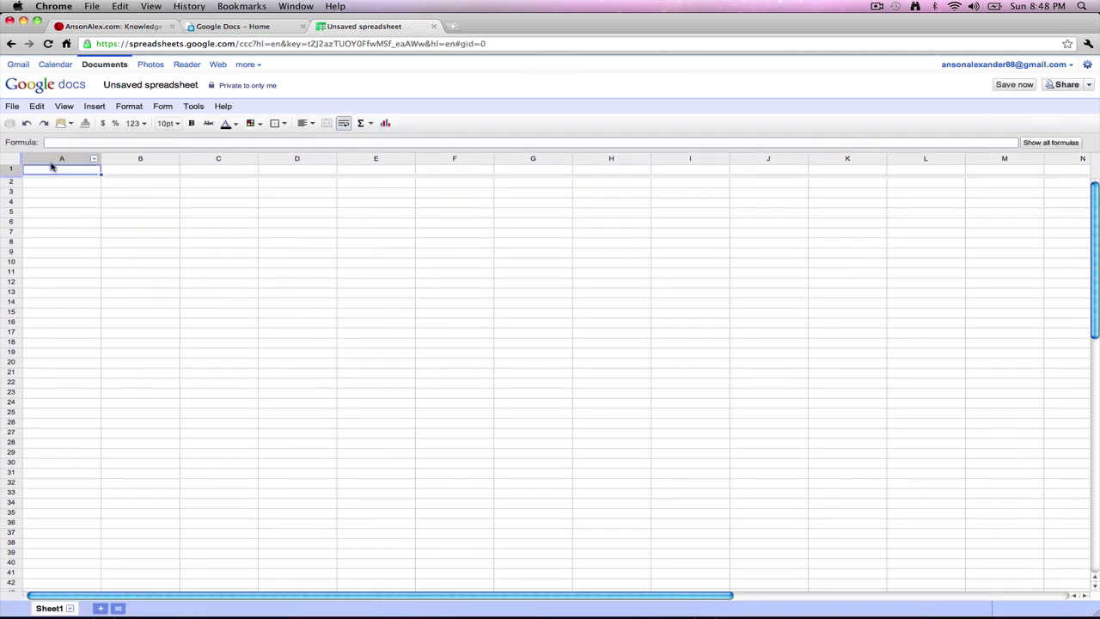
# Step: Name the new spreadsheet 'Test 2'
pyautogui.click(183, 86)
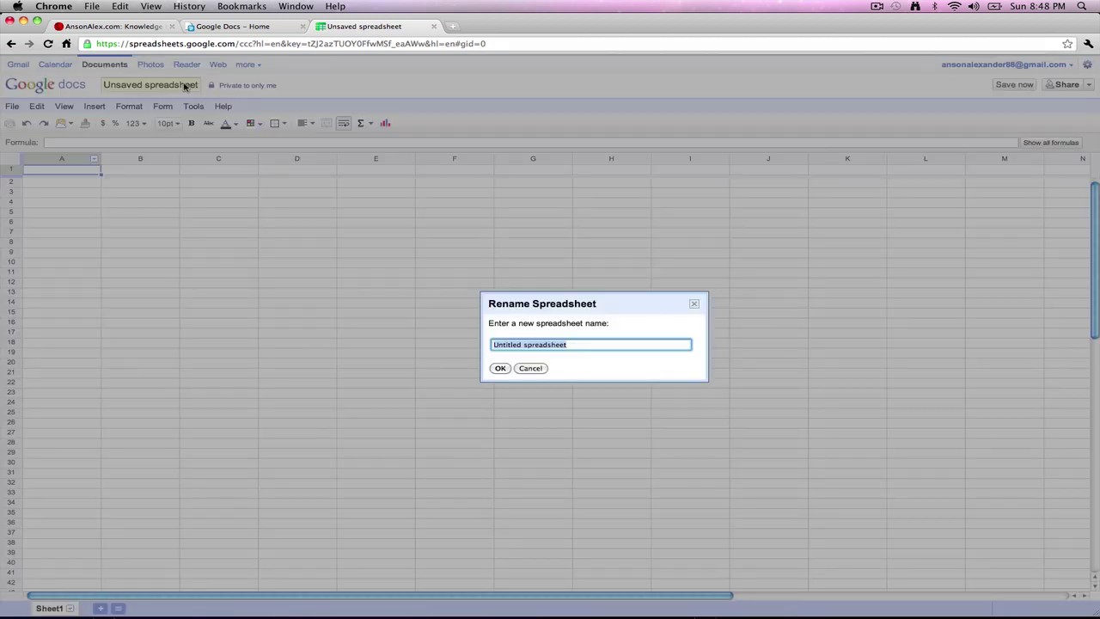
pyautogui.write('Test 2')
pyautogui.click(501, 370)
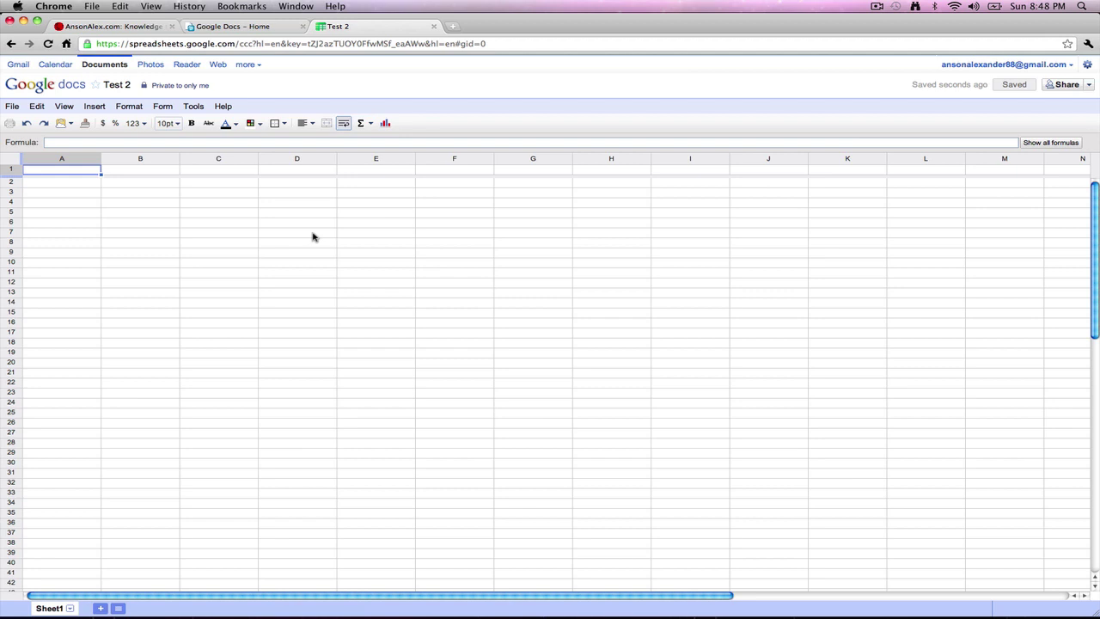
# Step: Enter 1, 4, 5, 6, 7, 8, 9, 6 down cells A1 to A8
pyautogui.write('1')
pyautogui.press('Return')
pyautogui.write('4')
pyautogui.press('Return')
pyautogui.write('5')
pyautogui.press('Return')
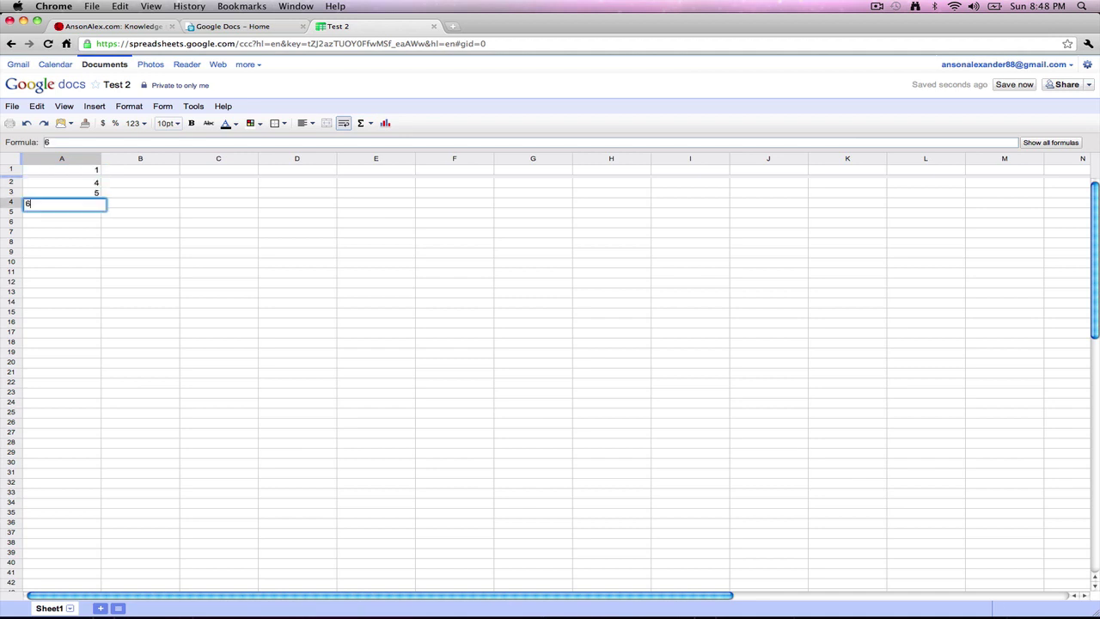
pyautogui.write('6 7')
pyautogui.press('Return')
pyautogui.write('8')
pyautogui.press('Return')
pyautogui.write('9')
pyautogui.press('Return')
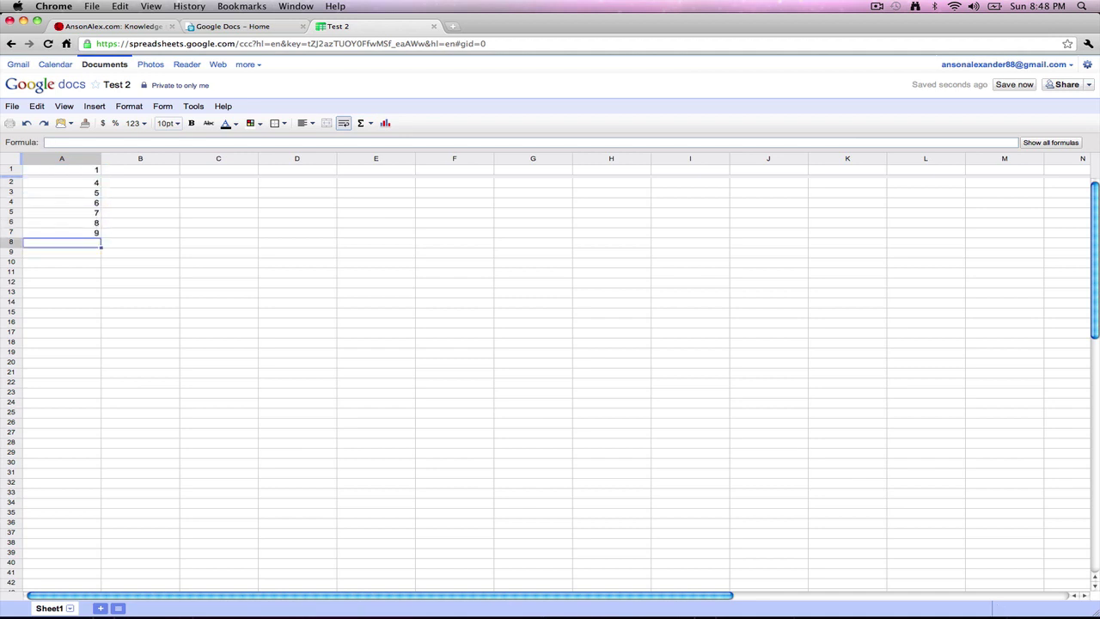
pyautogui.write('0')
pyautogui.press('Return')
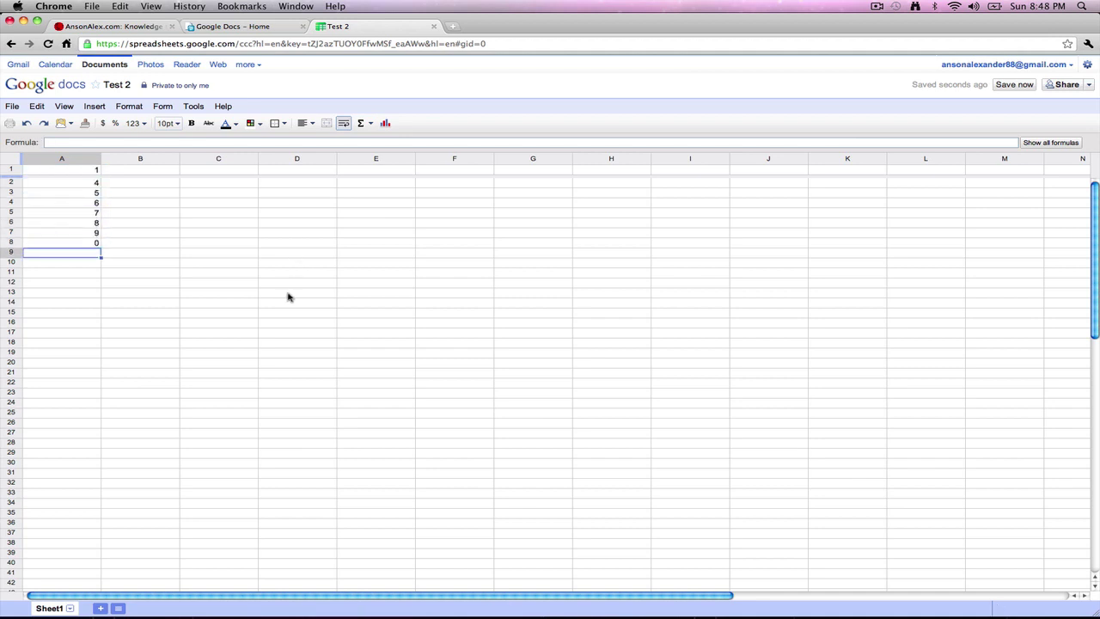
pyautogui.press('Up')
pyautogui.write('6')
pyautogui.press('Return')
# Step: Total A1:A8 in A9 with a SUM formula, giving 46
pyautogui.click(365, 126)
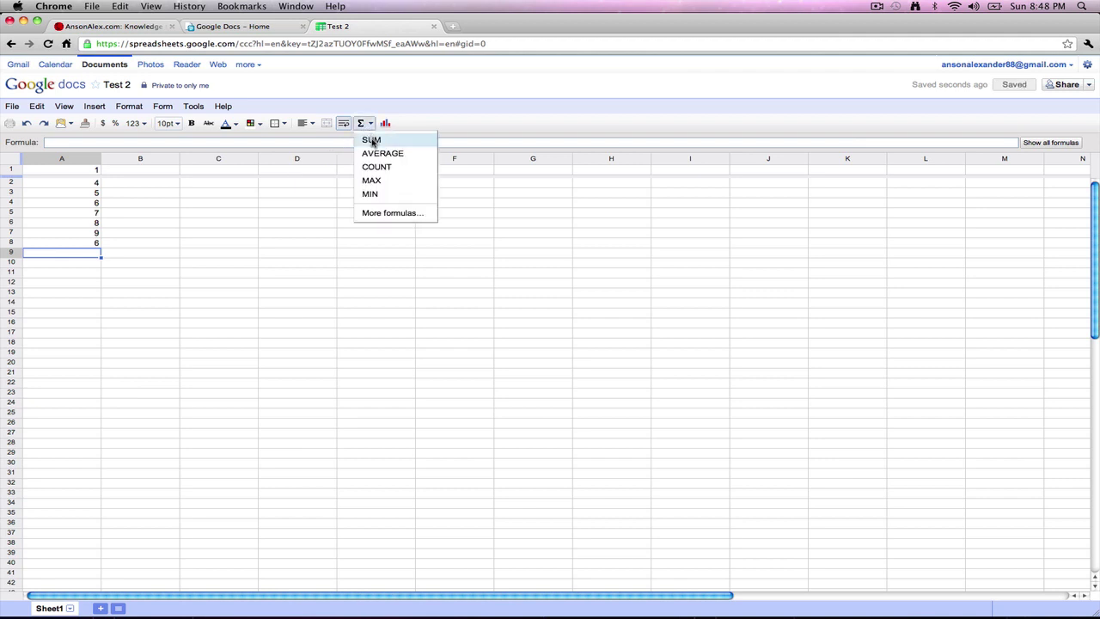
pyautogui.click(371, 140)
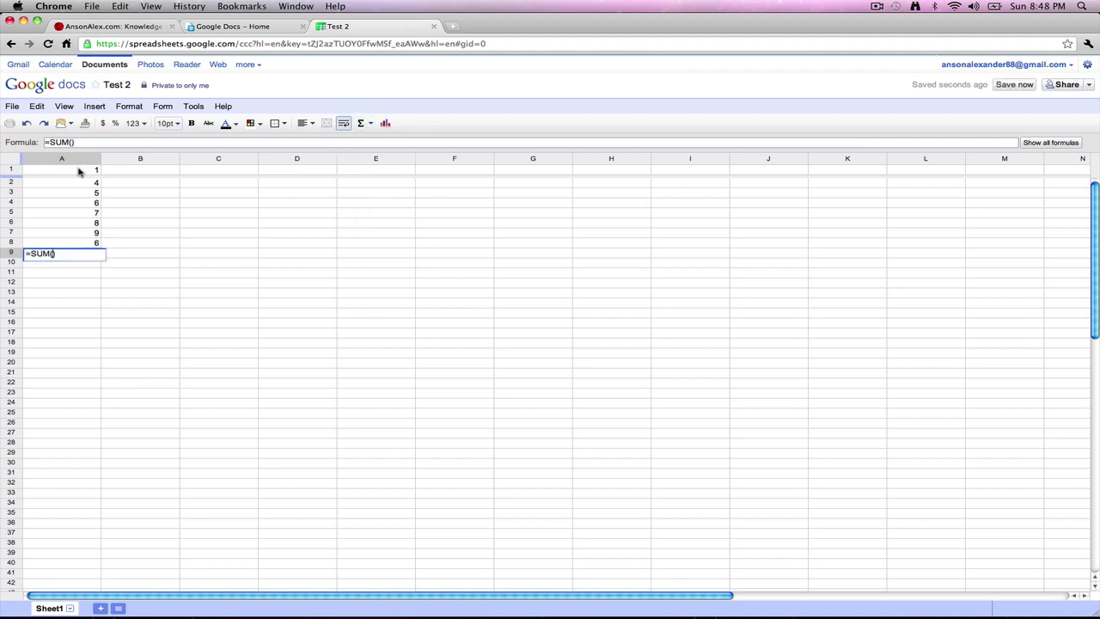
pyautogui.moveTo(81, 171); pyautogui.dragTo(78, 244)
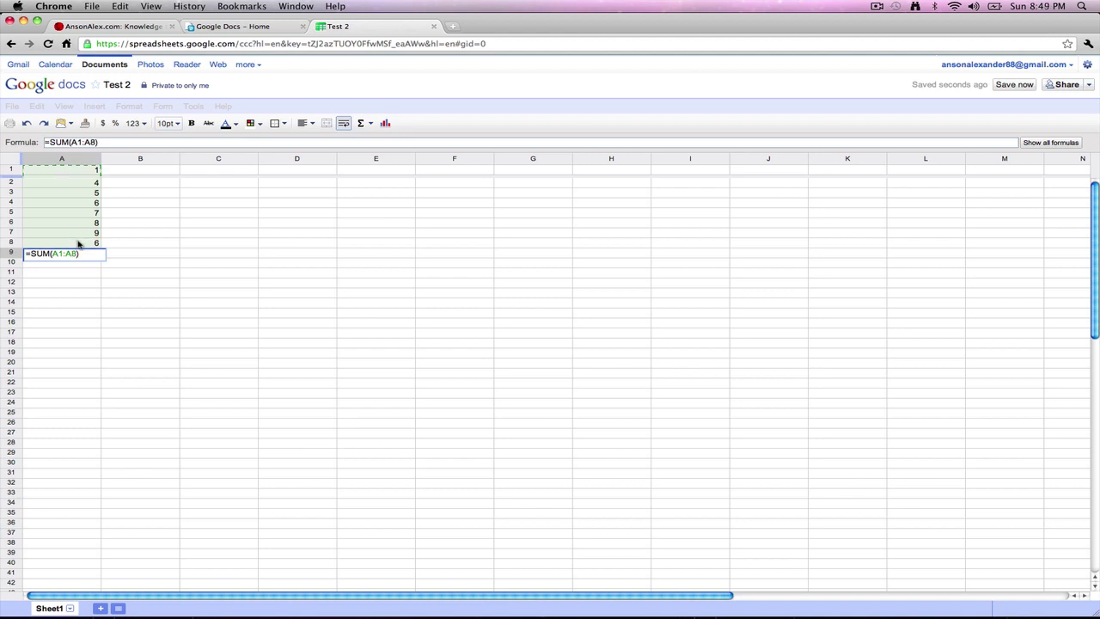
pyautogui.press('Return')
pyautogui.click(84, 255)
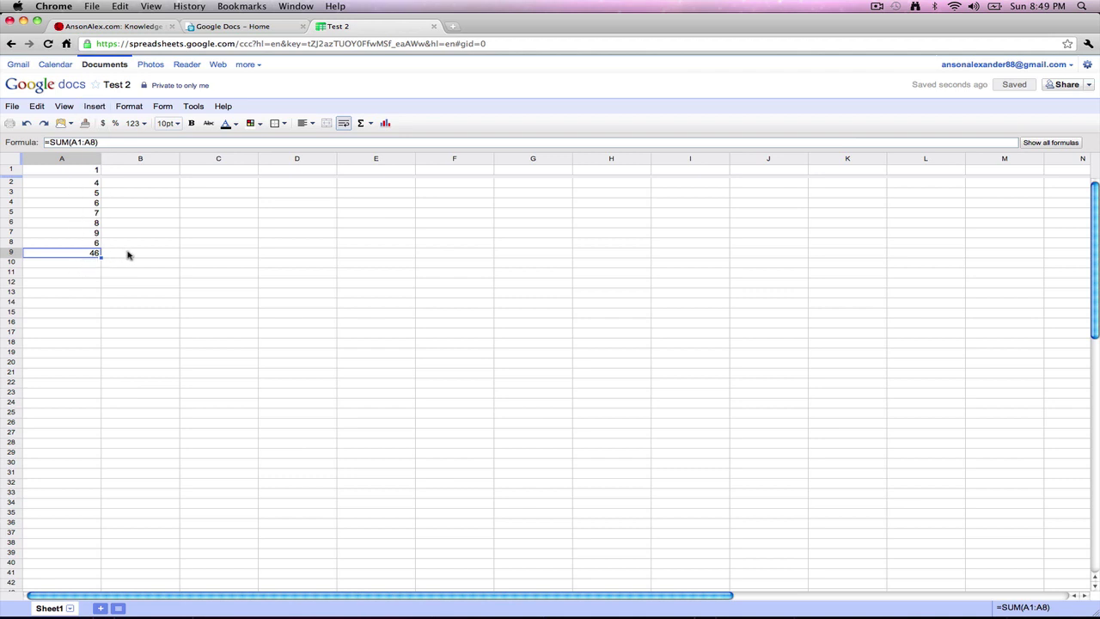
pyautogui.click(128, 254)
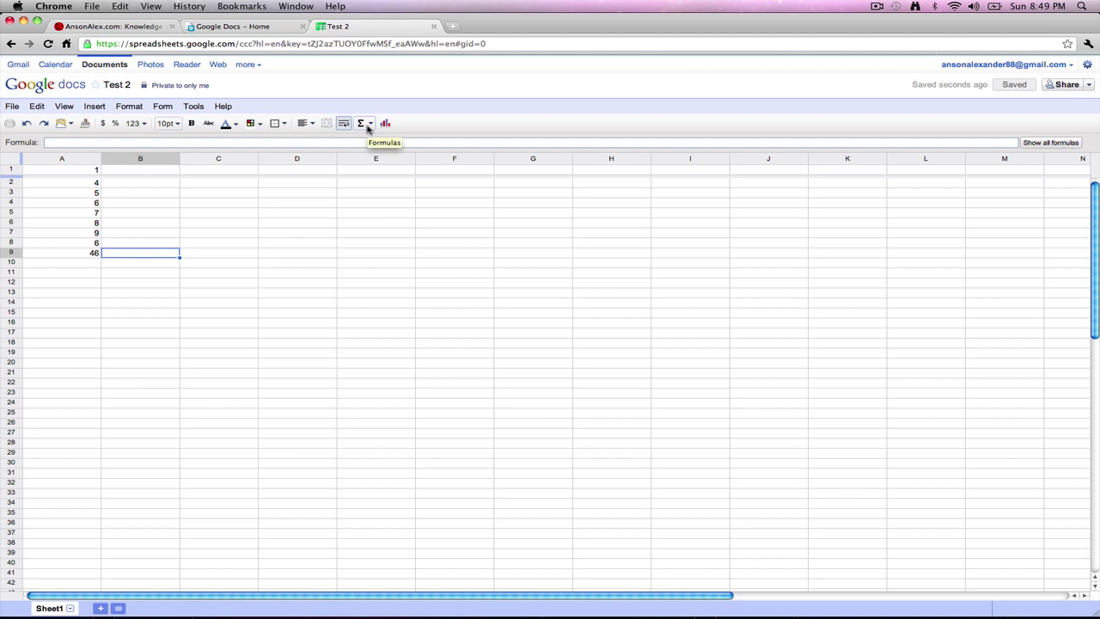
# Step: Average A1:A8 in B9 with an AVERAGE formula
pyautogui.click(368, 126)
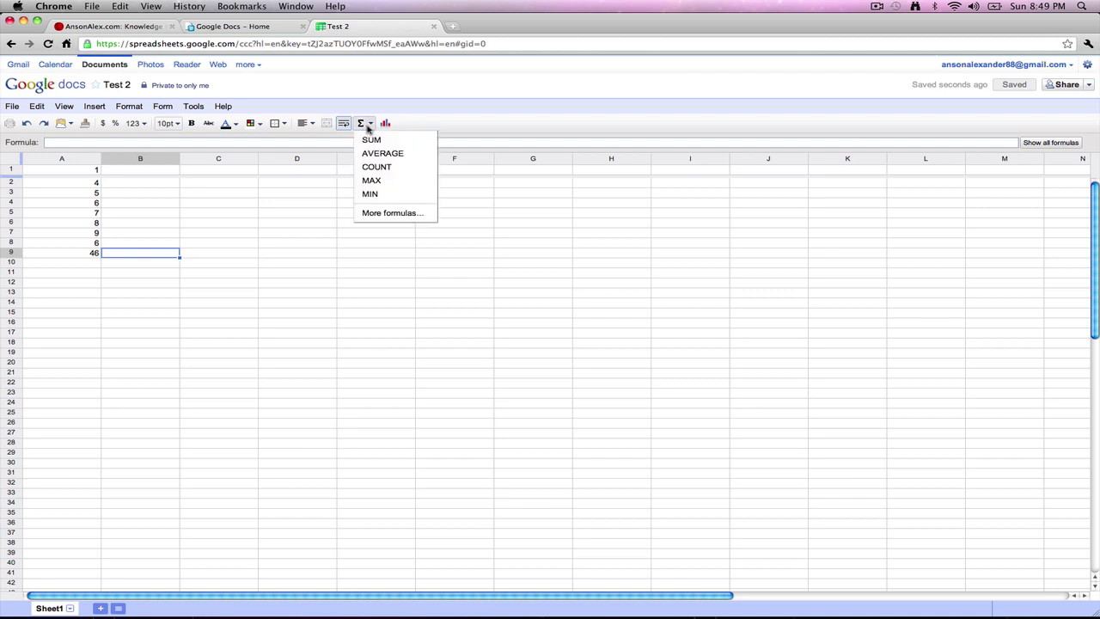
pyautogui.click(371, 154)
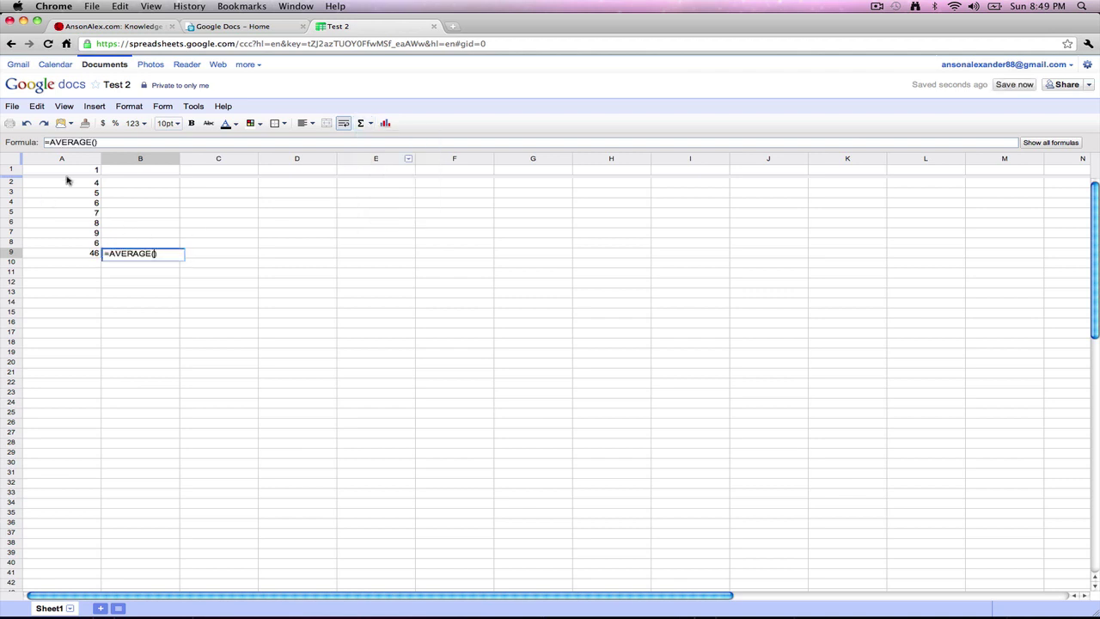
pyautogui.moveTo(92, 171); pyautogui.dragTo(95, 244)
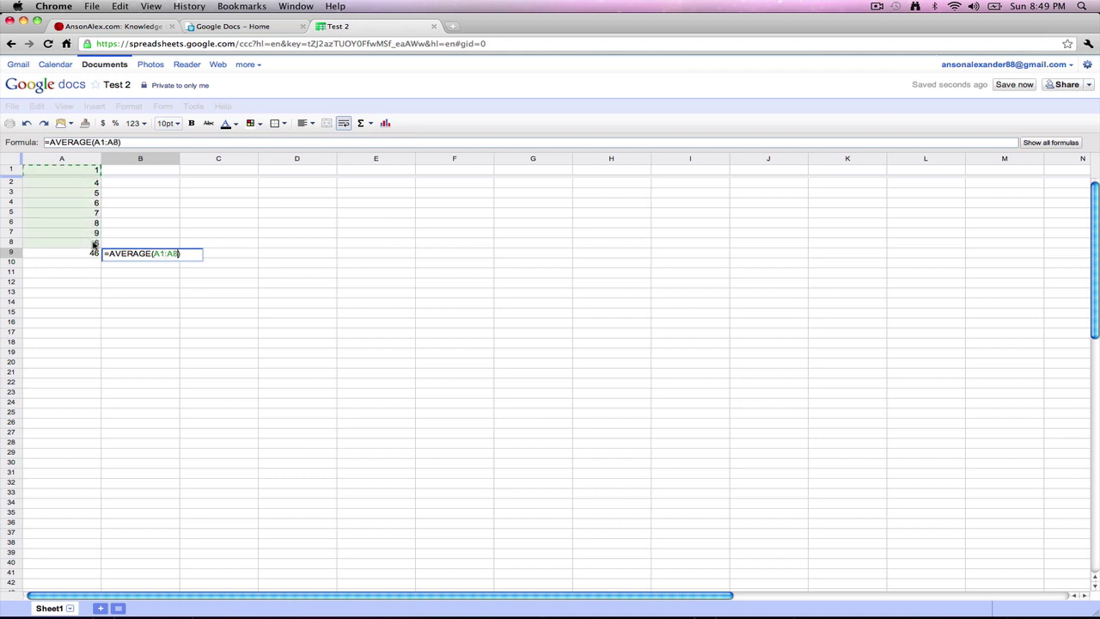
pyautogui.press('Return')
pyautogui.click(165, 253)
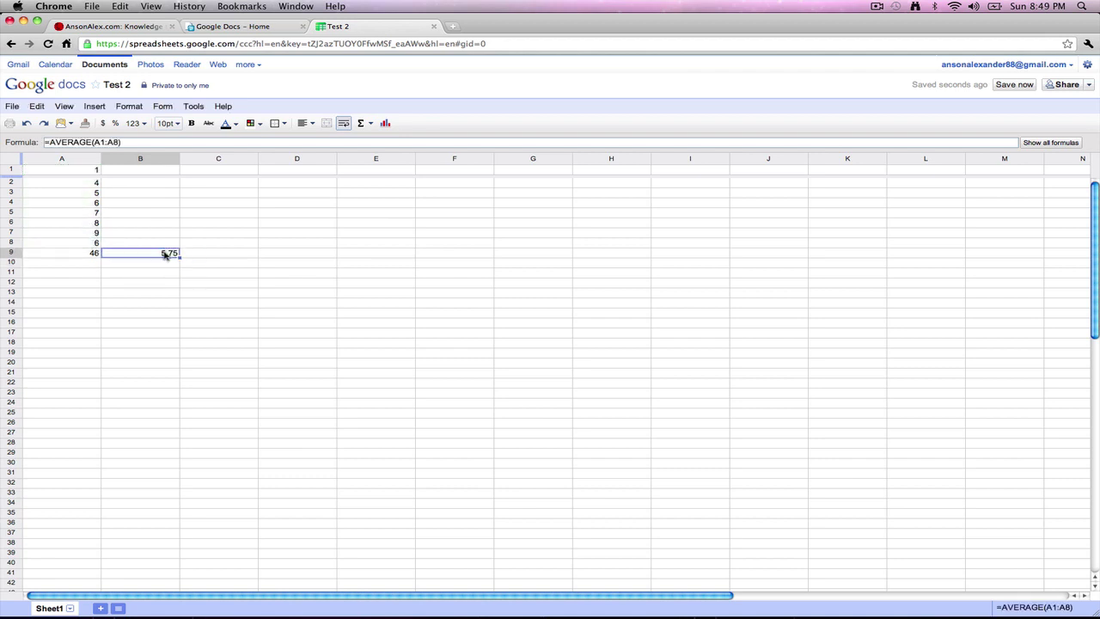
# Step: Change A6 to 40, raising the total to 78 and the average to 9.75
pyautogui.click(93, 224)
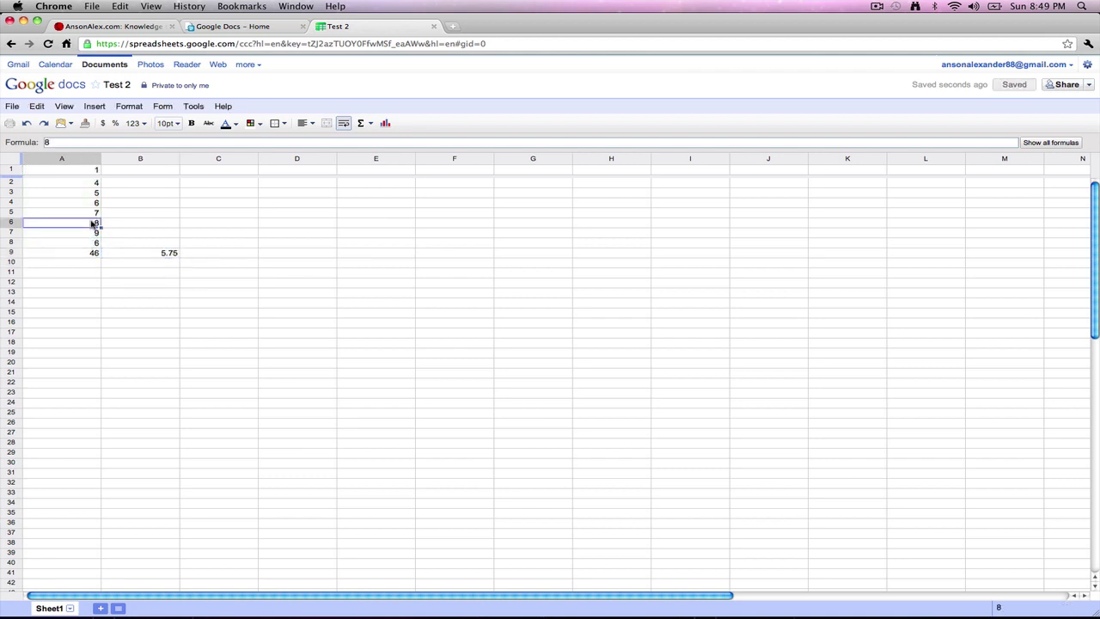
pyautogui.write('40')
pyautogui.press('Return')
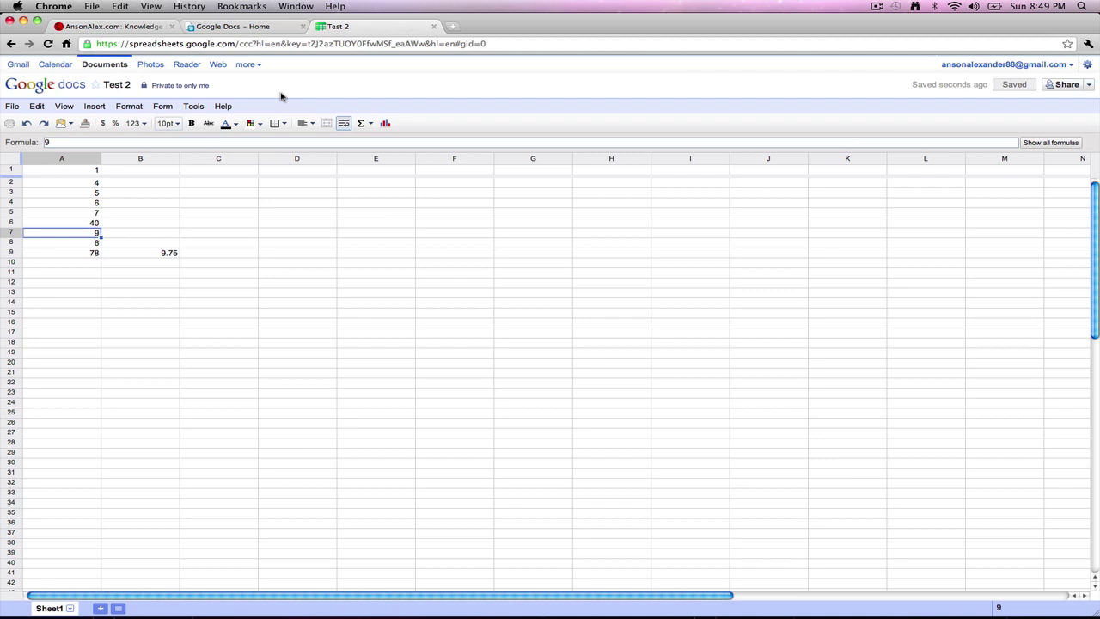
# Step: Close the Test 2 spreadsheet and view Test 2's and Test 1's details in the Docs list
pyautogui.click(434, 26)
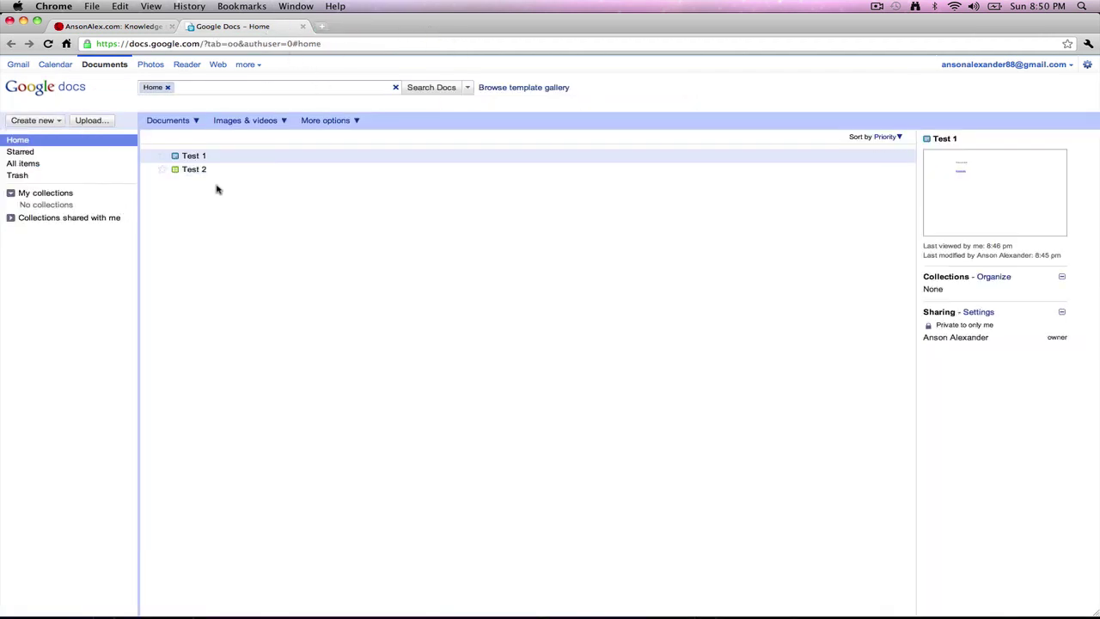
pyautogui.moveTo(249, 165)
pyautogui.moveTo(463, 159)
pyautogui.moveTo(521, 174)
pyautogui.click(430, 169)
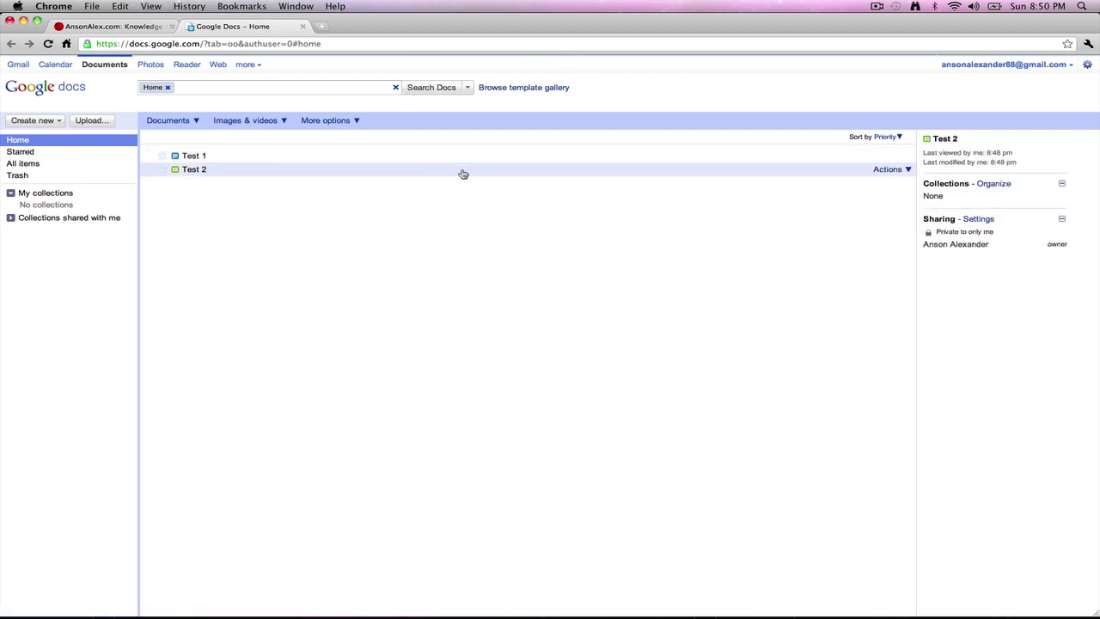
pyautogui.click(373, 155)
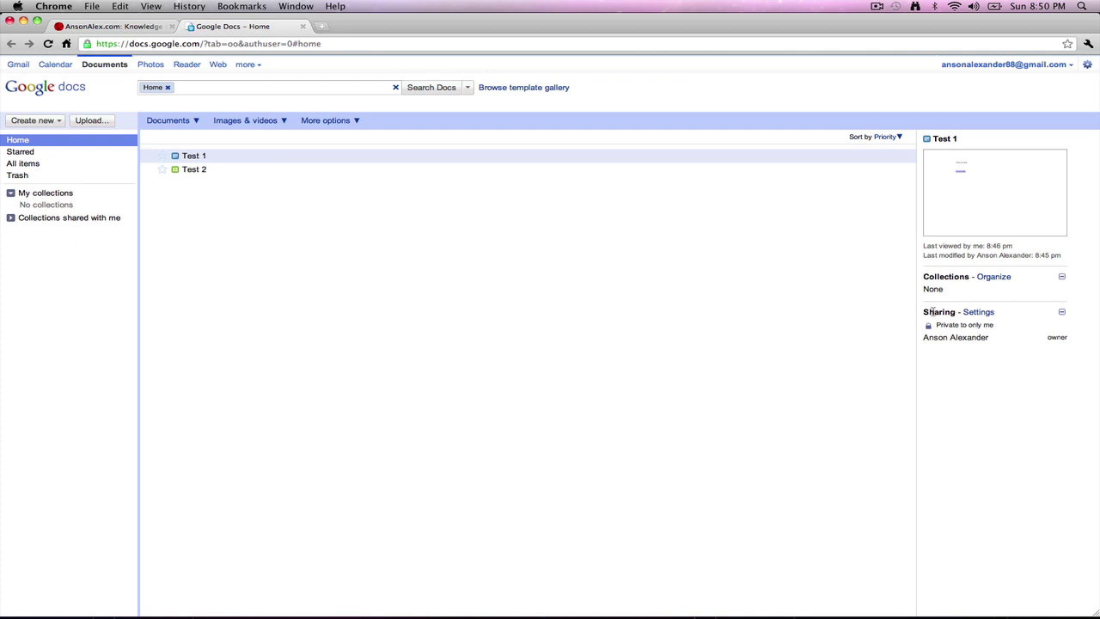
# Step: Share Test 1 with Can edit access, entering the collaborator's e-mail address
pyautogui.click(980, 313)
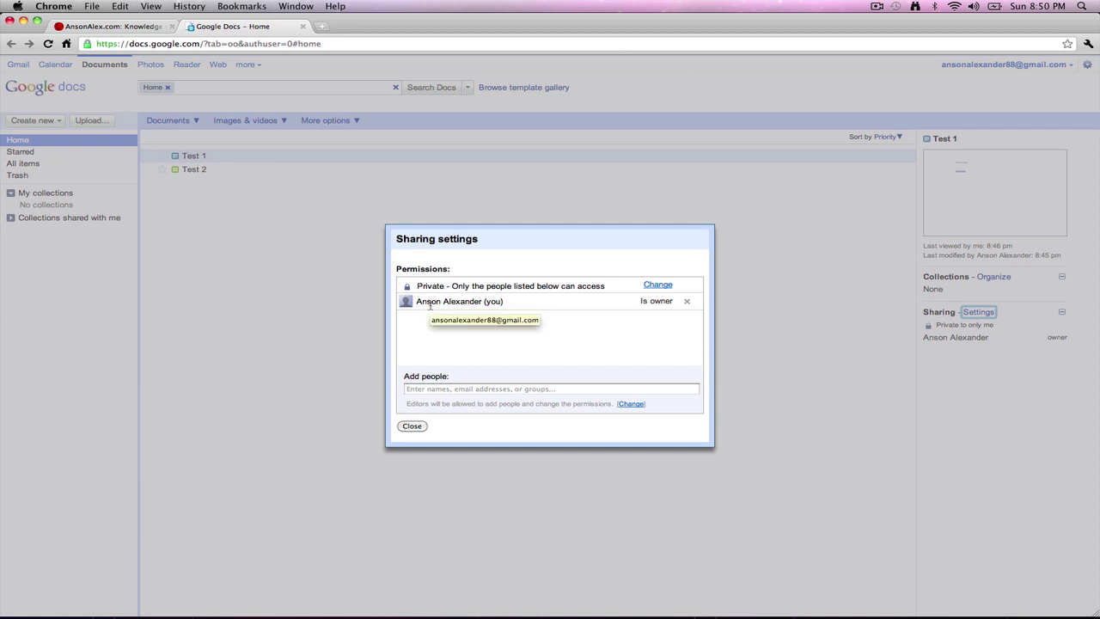
pyautogui.click(444, 389)
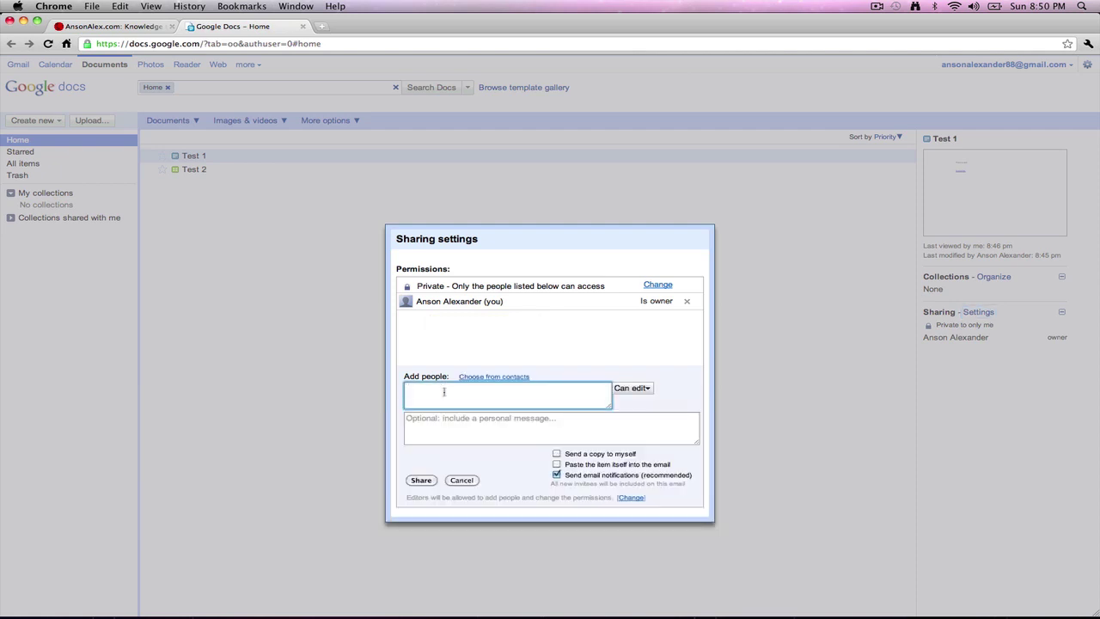
pyautogui.click(647, 389)
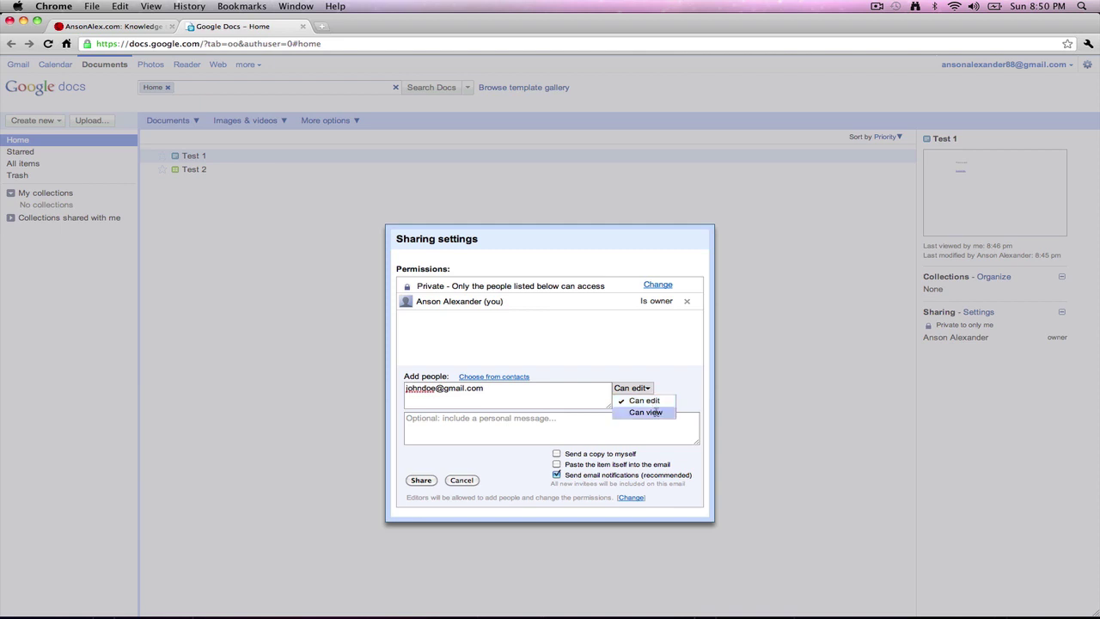
pyautogui.click(644, 400)
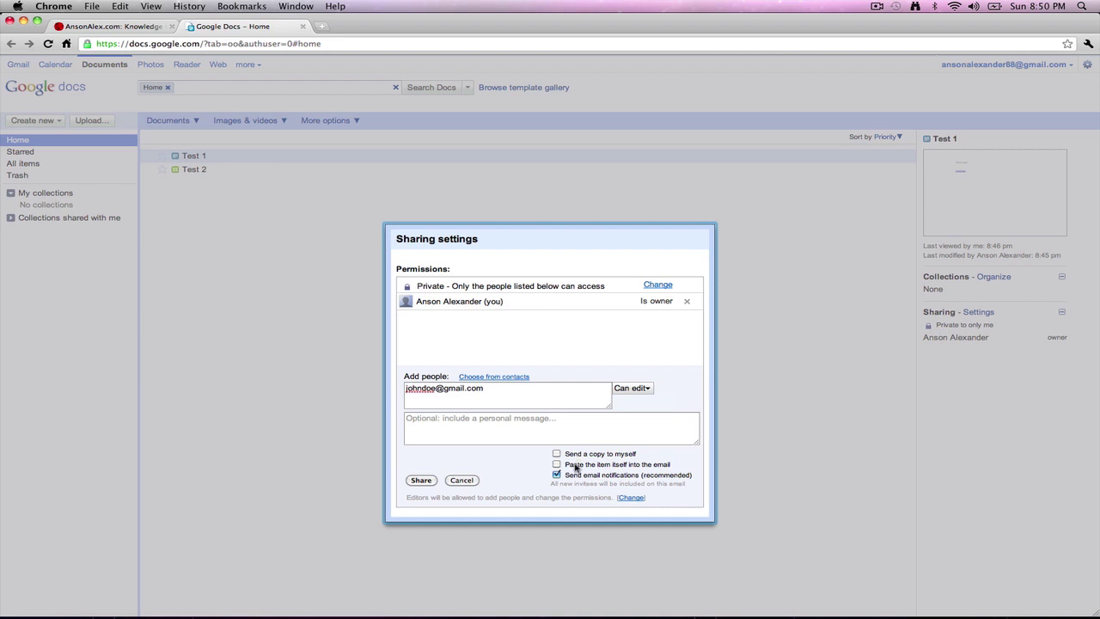
pyautogui.click(421, 481)
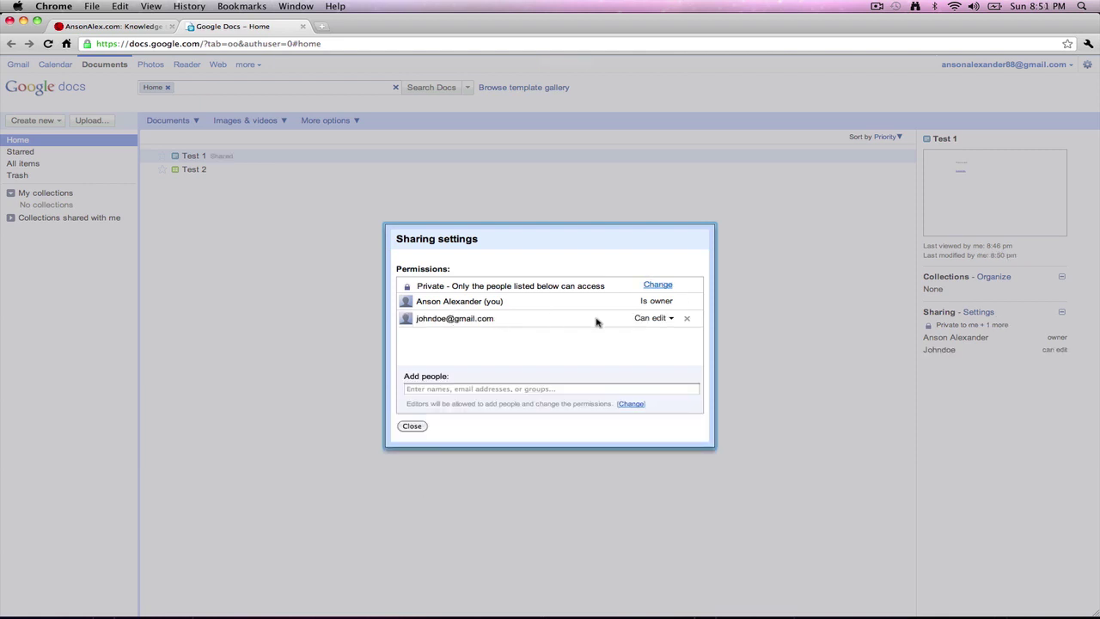
pyautogui.click(414, 429)
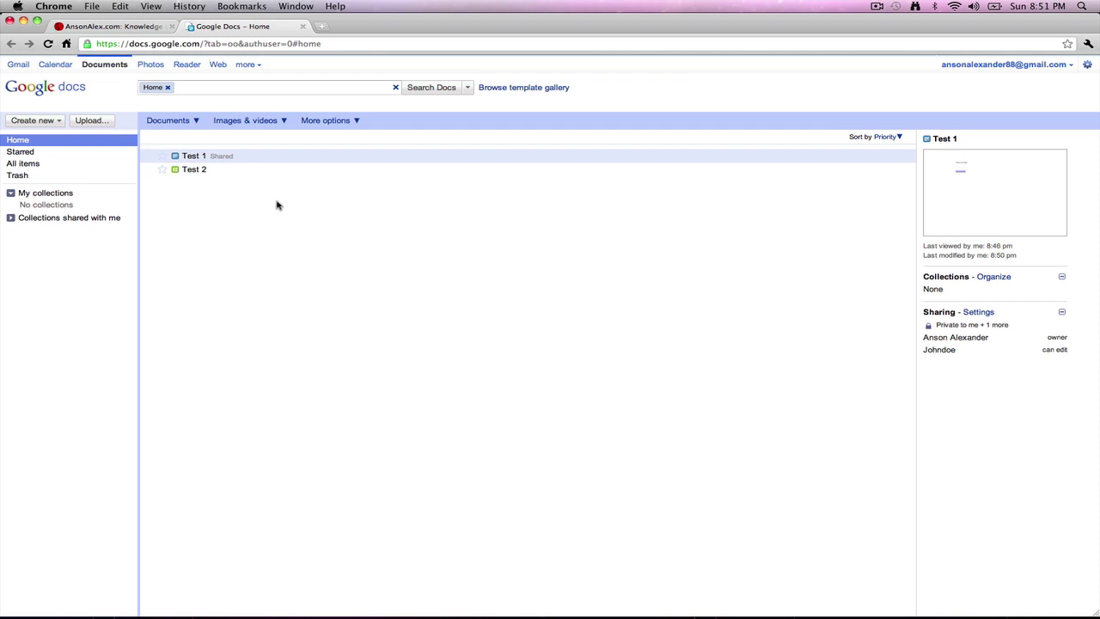
# Step: Create a new document named 'Test 3' and close it
pyautogui.click(55, 122)
pyautogui.click(53, 135)
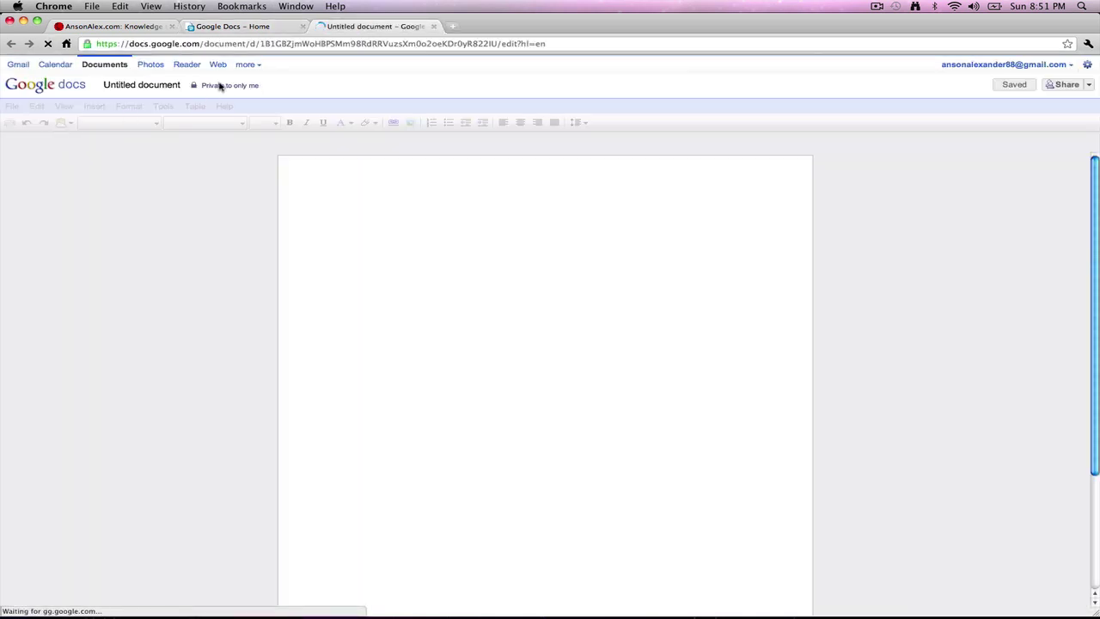
pyautogui.click(153, 85)
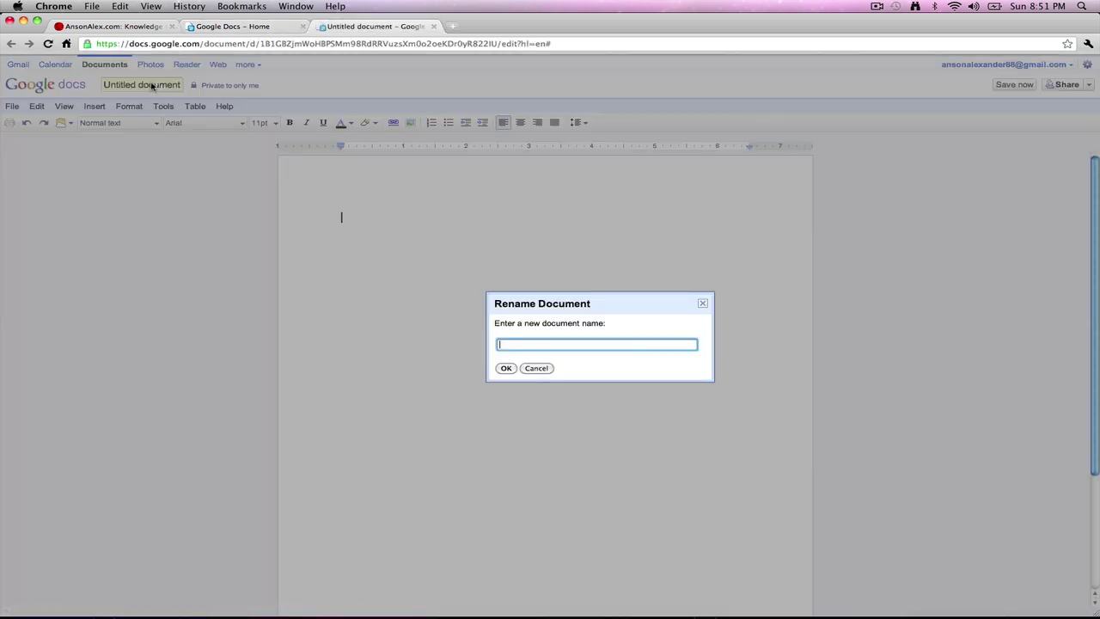
pyautogui.write('Test 3')
pyautogui.press('Return')
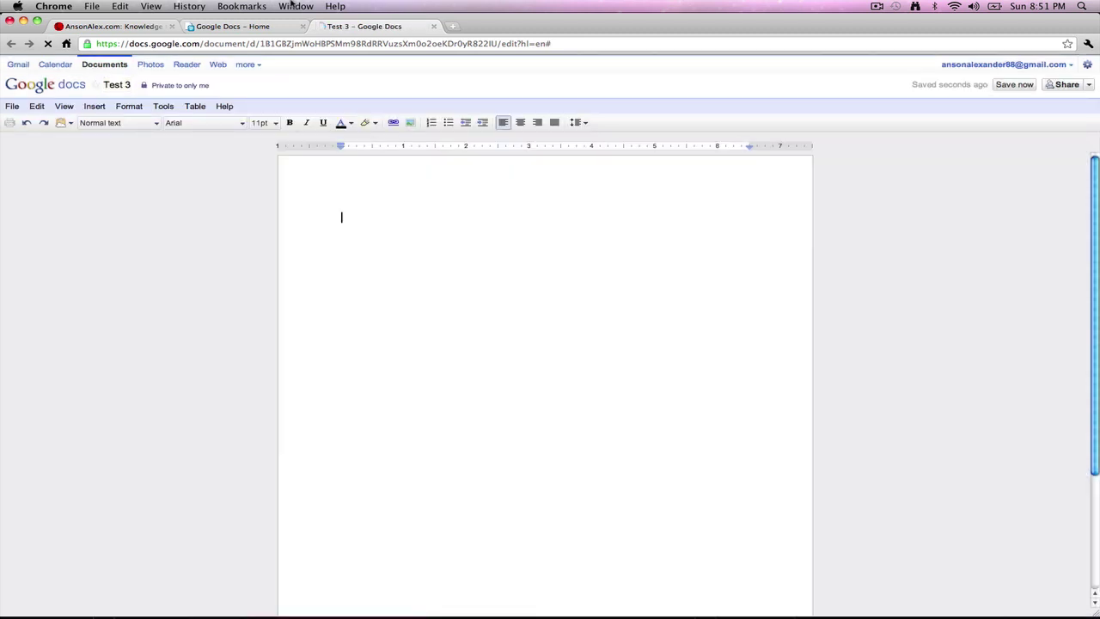
pyautogui.click(433, 25)
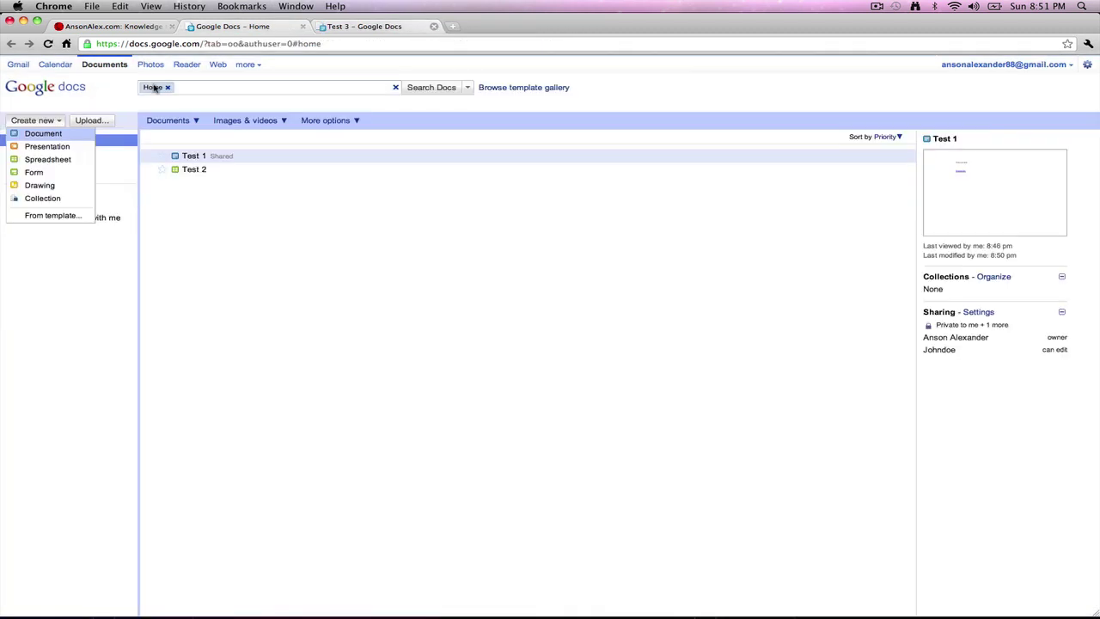
# Step: Create a new spreadsheet named 'Test 4' and close it
pyautogui.click(49, 121)
pyautogui.click(33, 161)
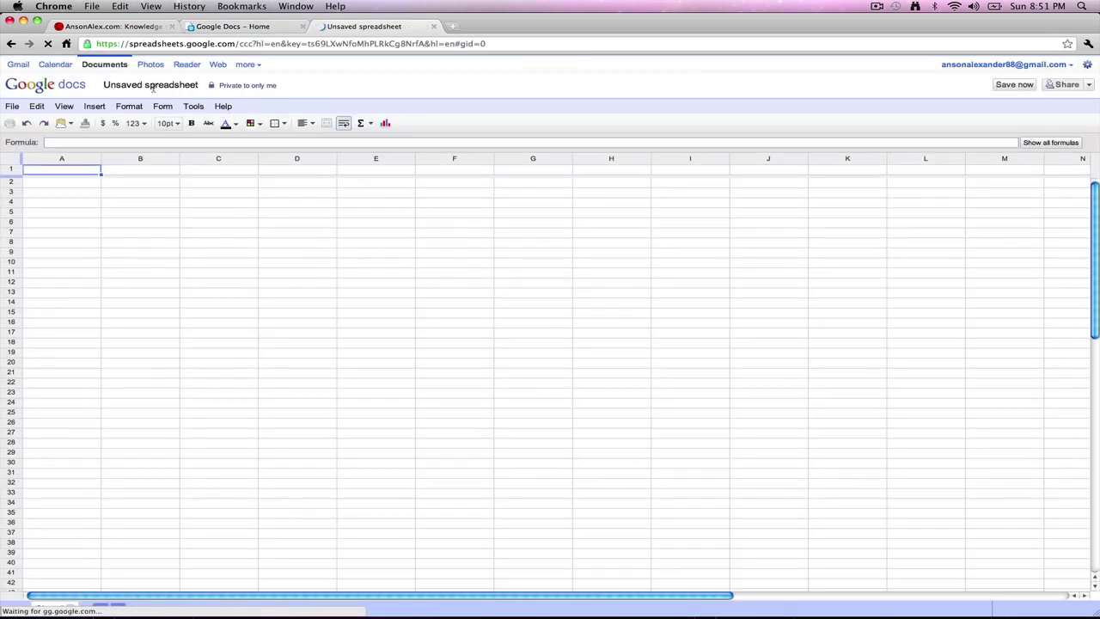
pyautogui.click(153, 87)
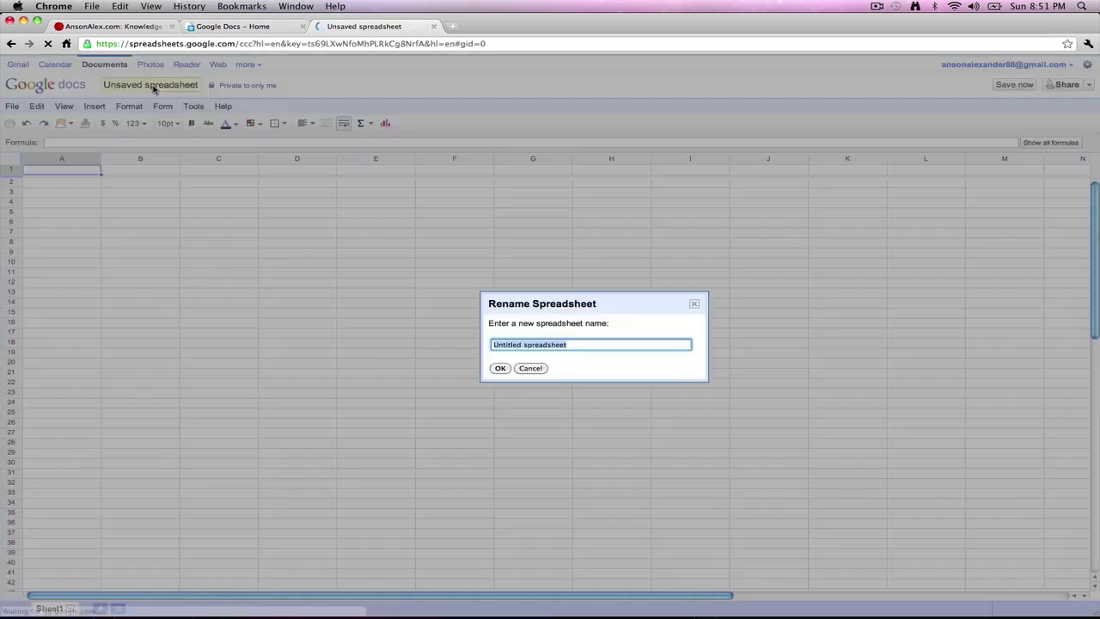
pyautogui.press('BackSpace')
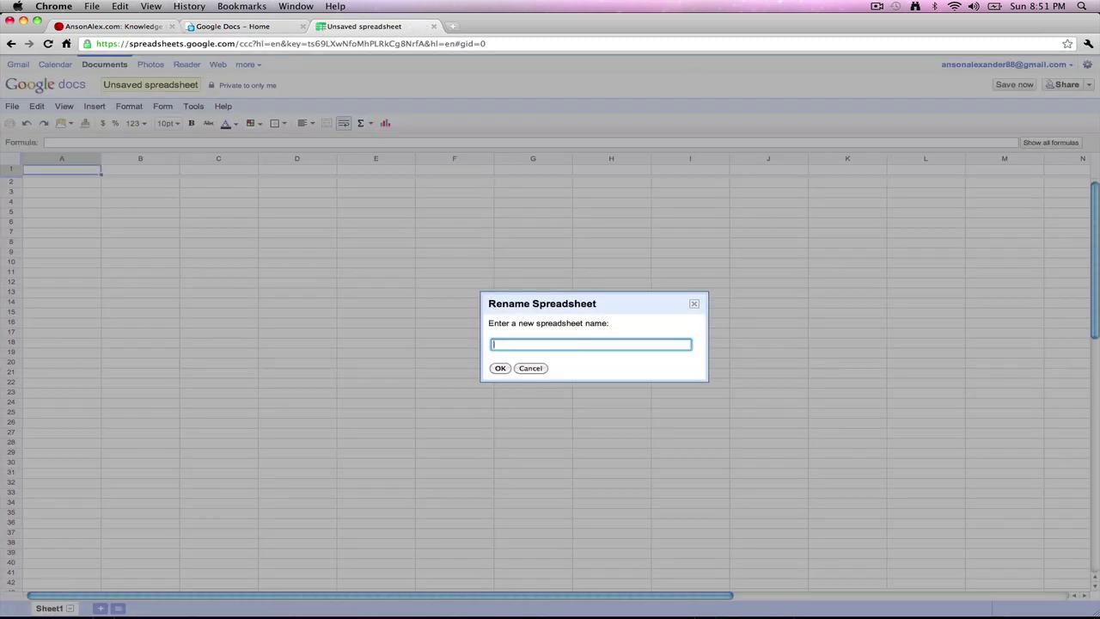
pyautogui.write('Test 4')
pyautogui.press('Return')
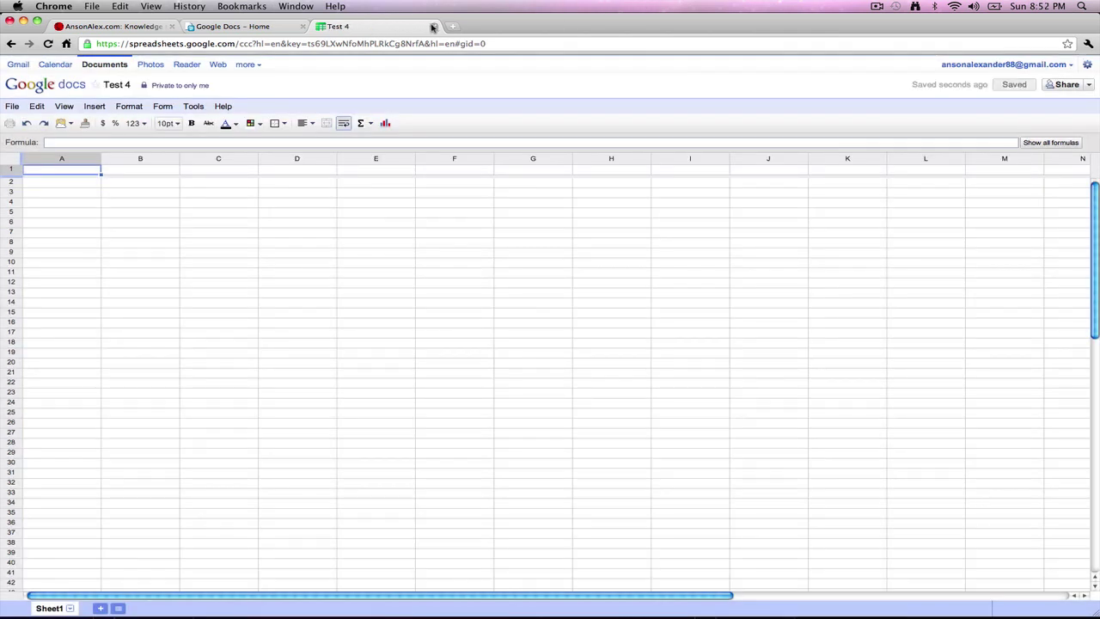
pyautogui.click(433, 27)
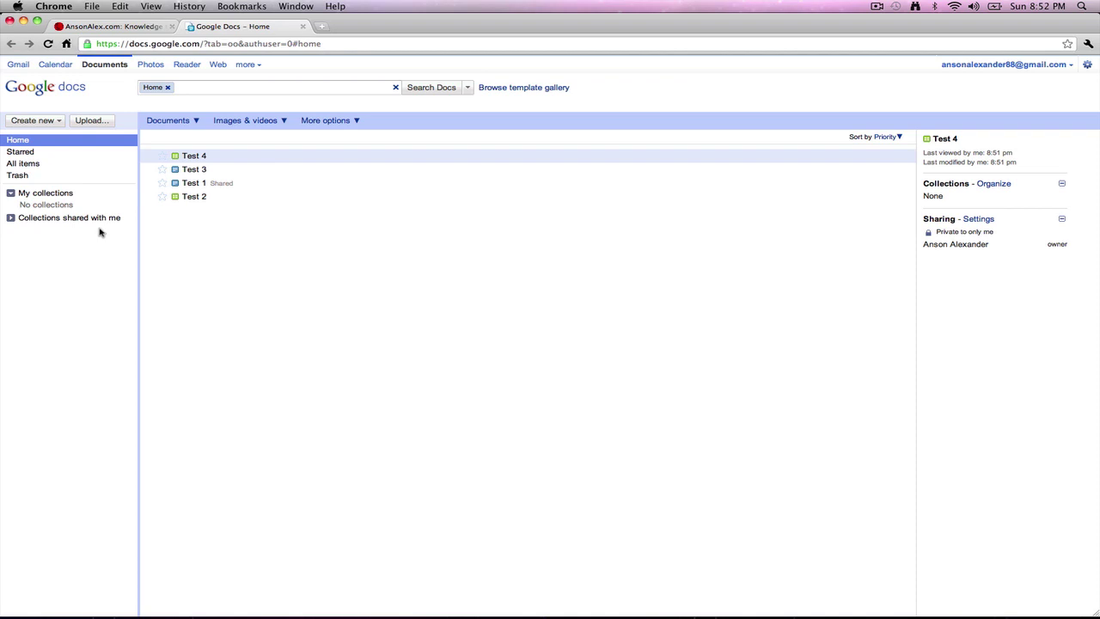
# Step: Filter the list to text documents only, then to spreadsheets only
pyautogui.click(188, 123)
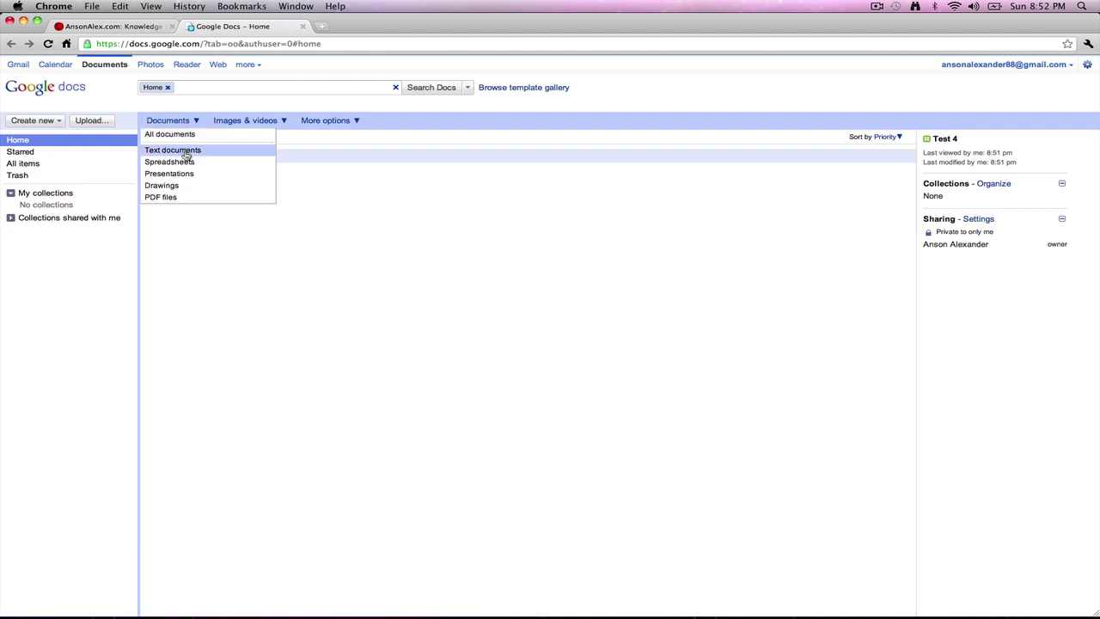
pyautogui.click(186, 152)
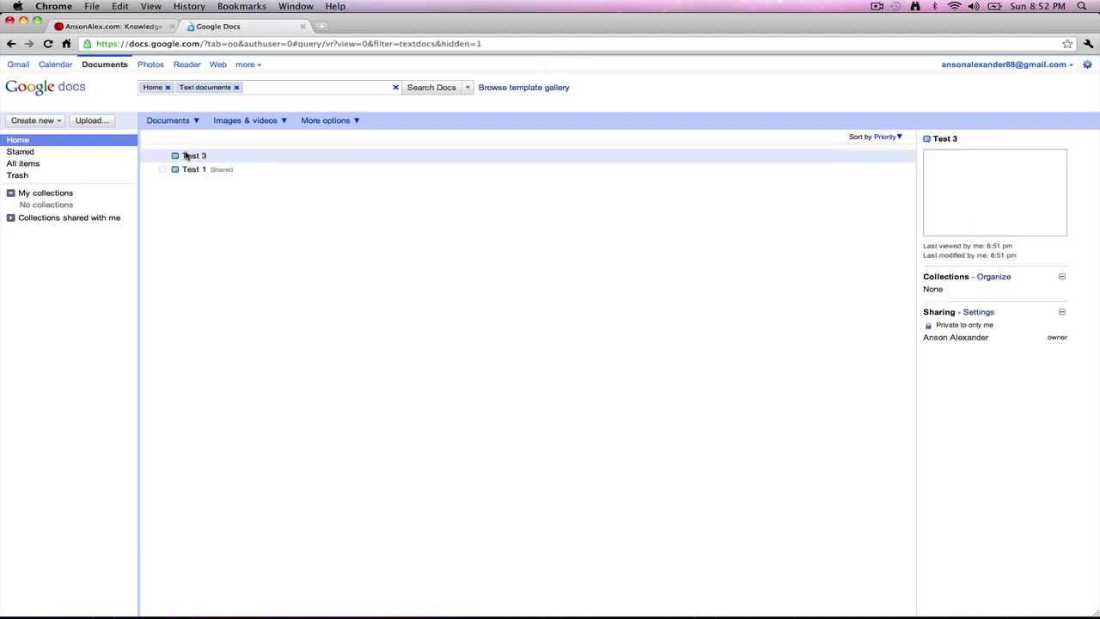
pyautogui.click(191, 123)
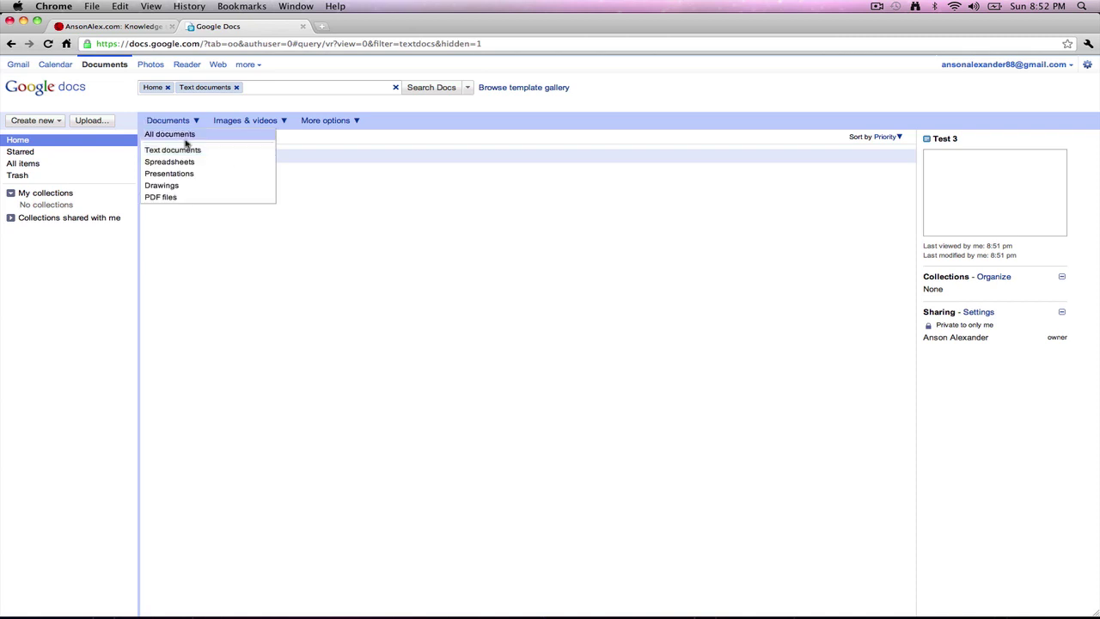
pyautogui.click(185, 164)
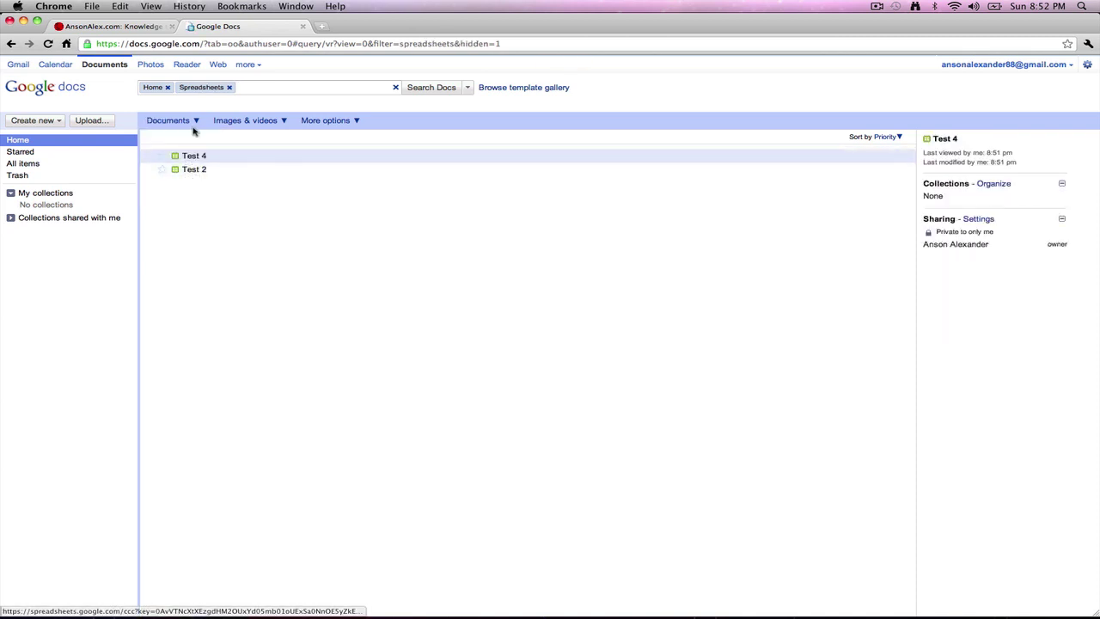
# Step: Filter the list to show only images
pyautogui.click(284, 121)
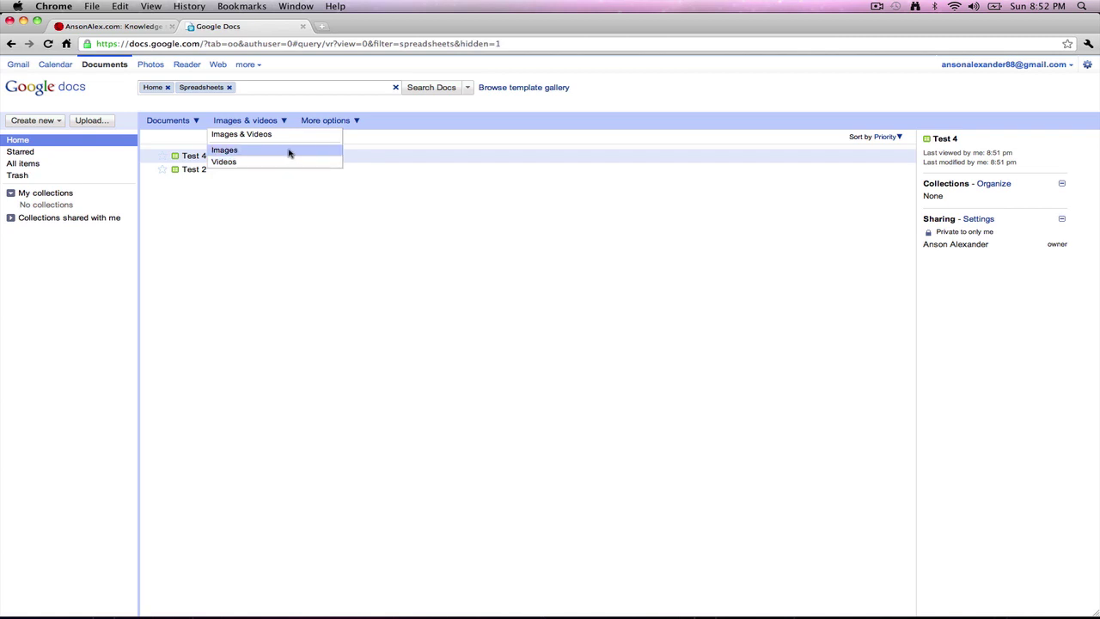
pyautogui.click(289, 153)
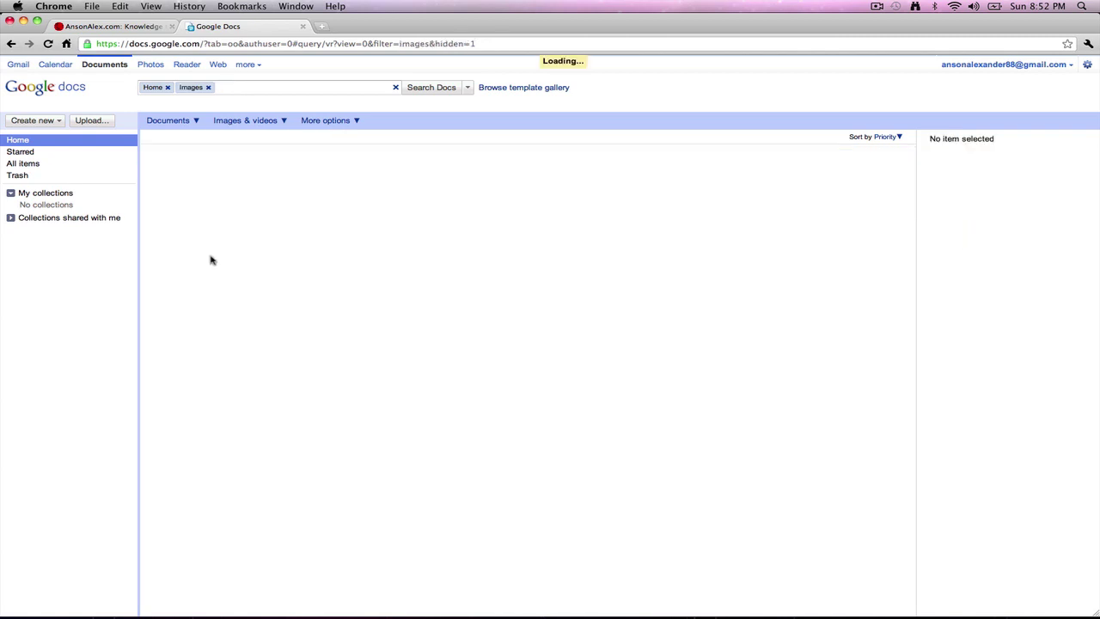
pyautogui.click(357, 123)
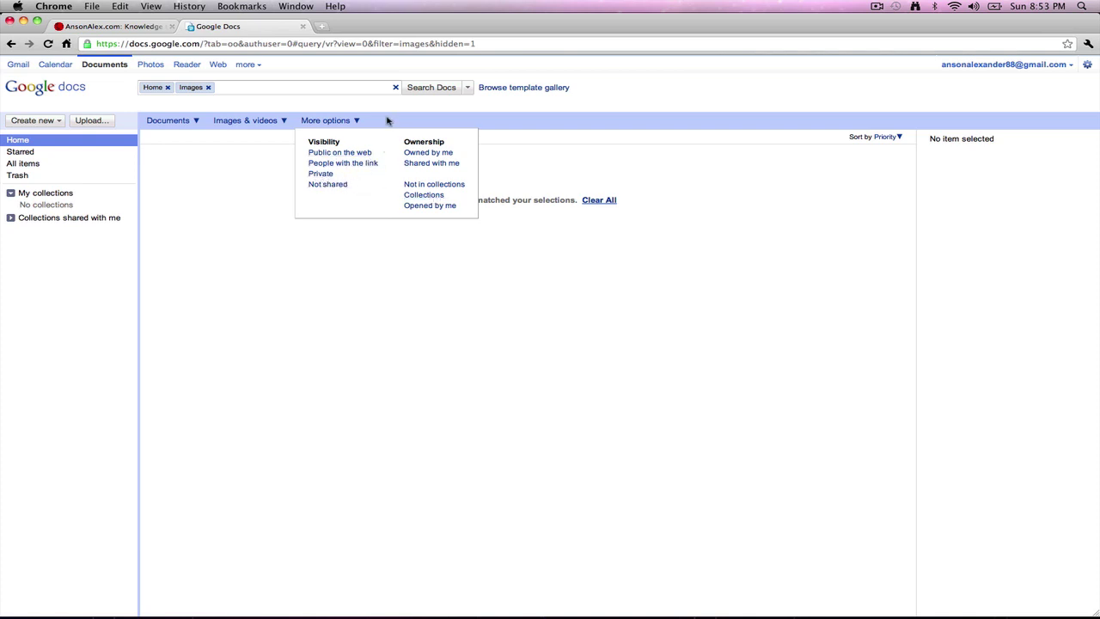
# Step: Add the 'Owned by me' filter and remove the Images filter
pyautogui.click(427, 153)
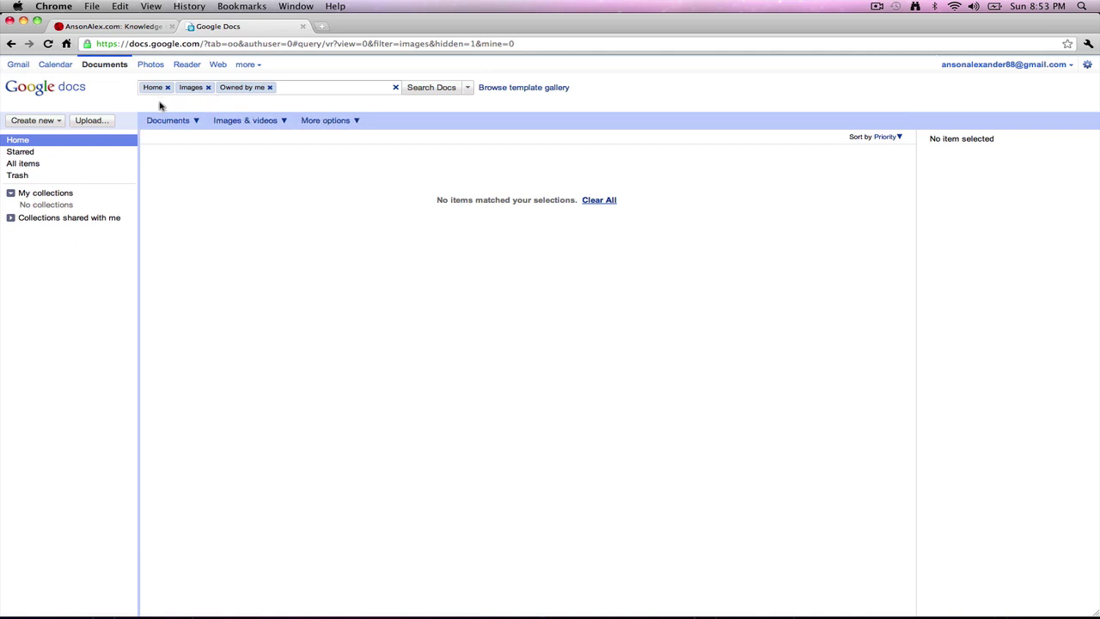
pyautogui.click(209, 88)
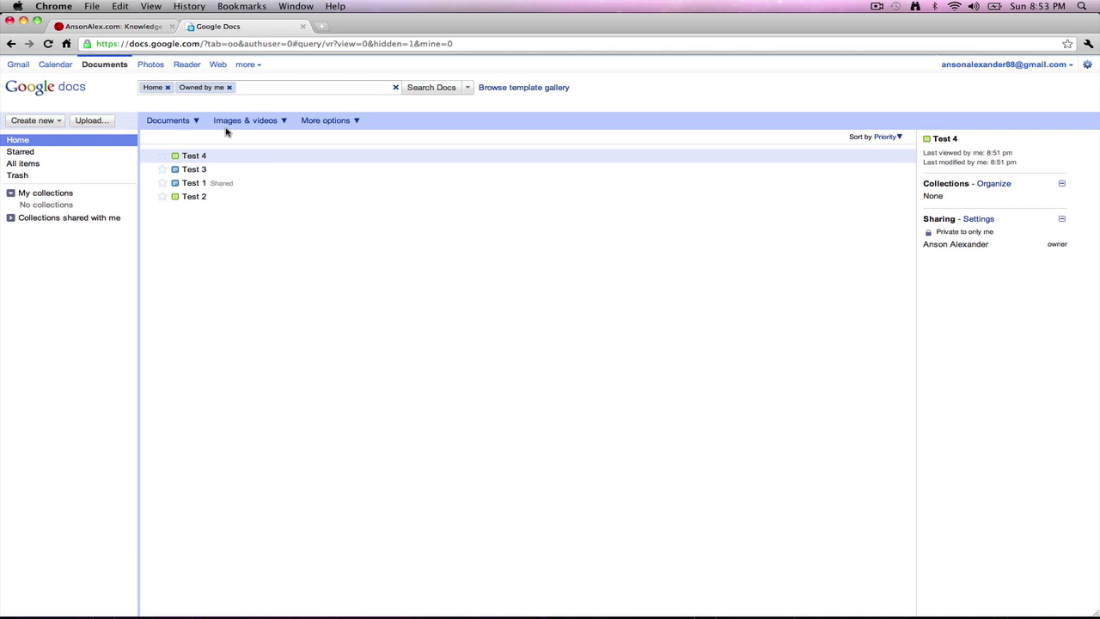
# Step: Create a collection named 'Test Collection', then go back to the Home list
pyautogui.click(52, 123)
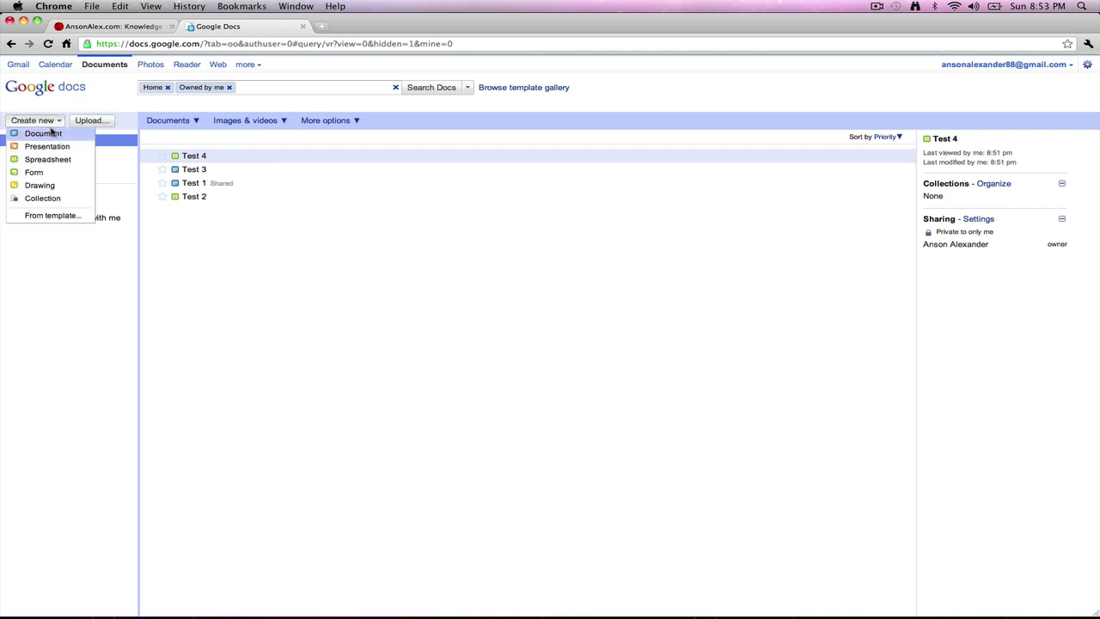
pyautogui.click(42, 198)
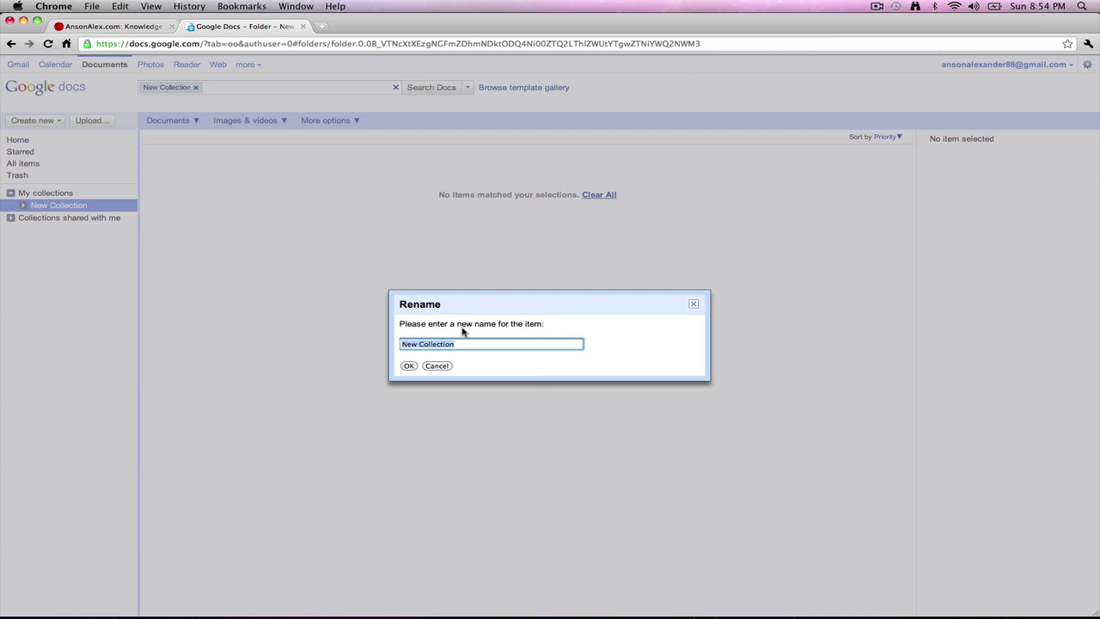
pyautogui.write('Test Collection')
pyautogui.click(409, 365)
pyautogui.moveTo(46, 212)
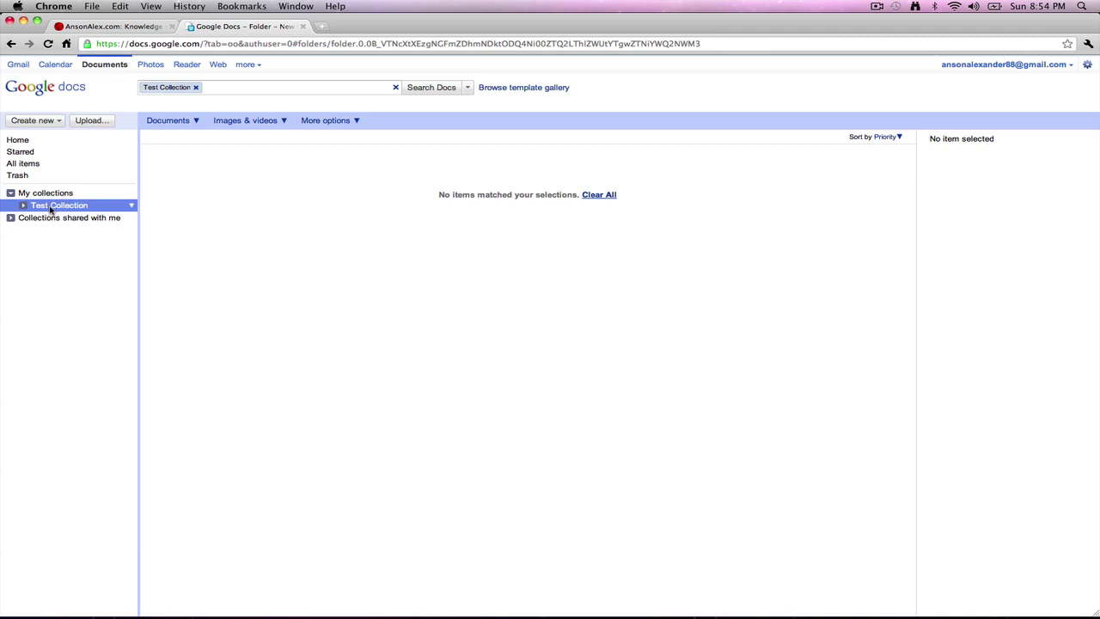
pyautogui.click(26, 141)
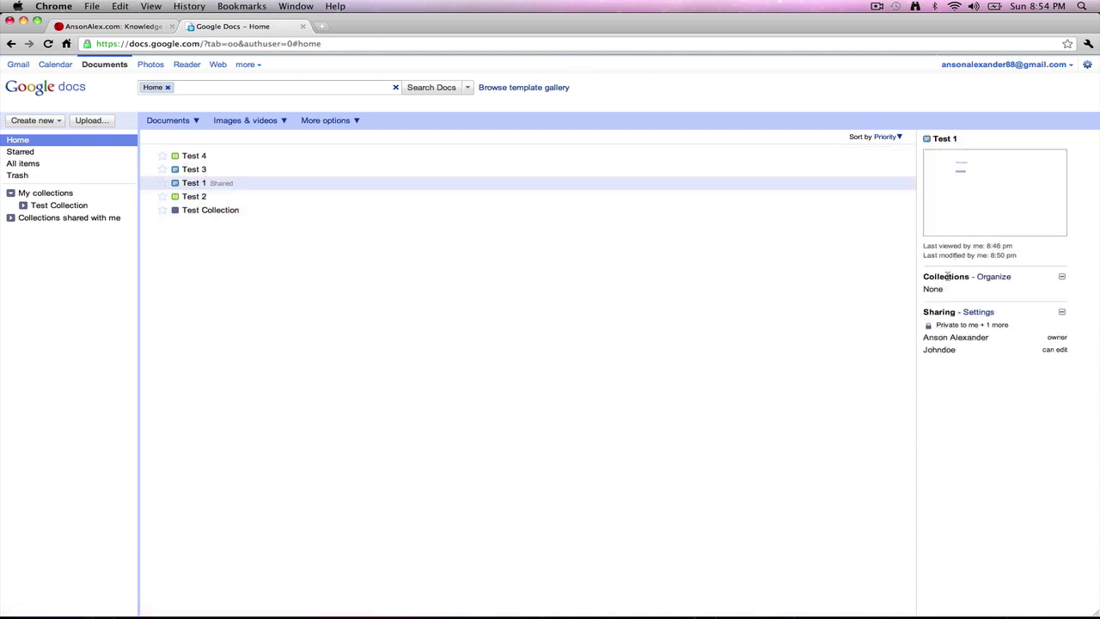
# Step: Add Test 1 to Test Collection, check it inside the collection, then return Home
pyautogui.click(994, 277)
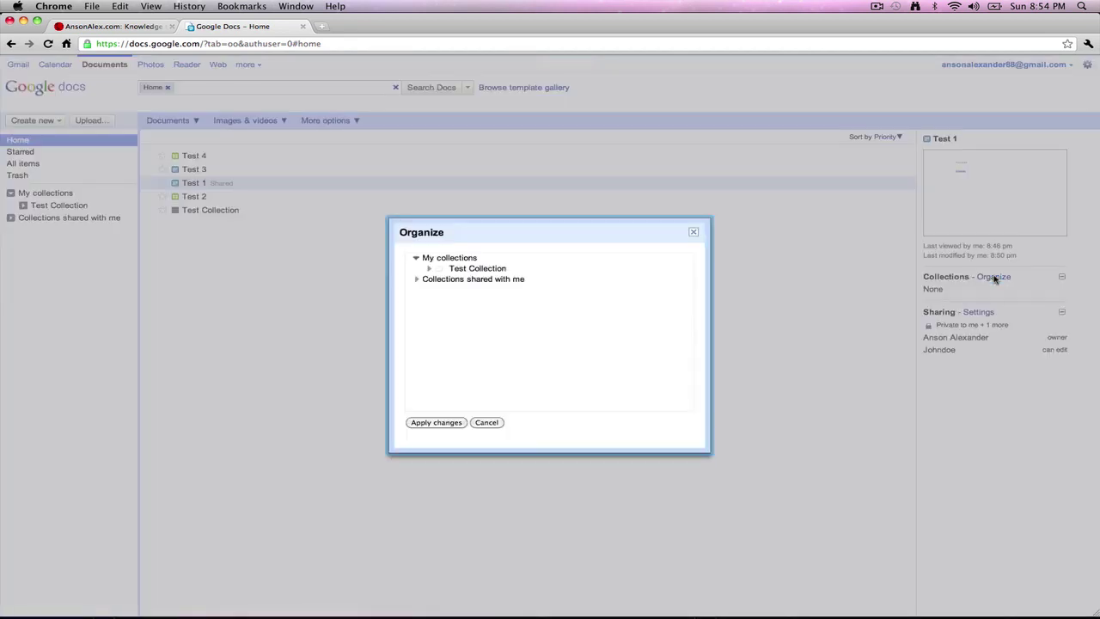
pyautogui.click(441, 270)
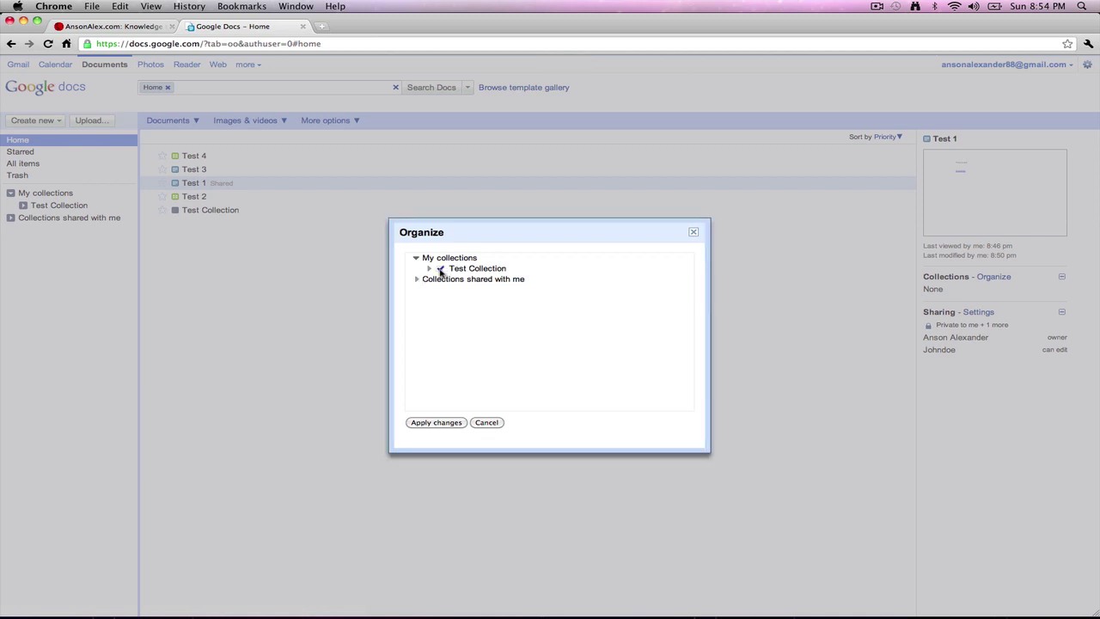
pyautogui.click(446, 423)
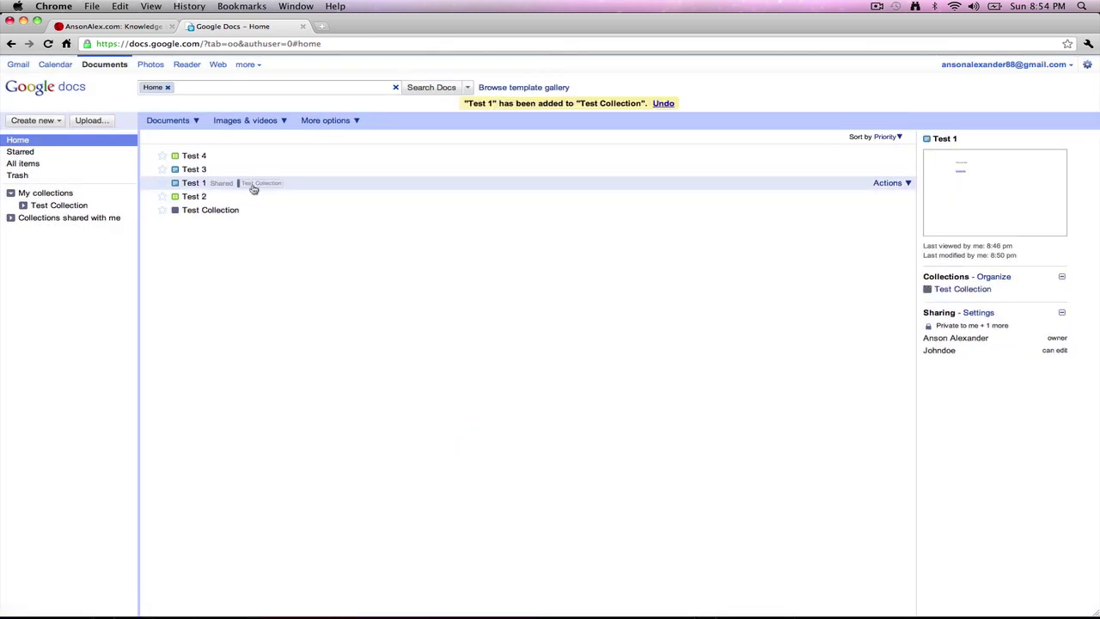
pyautogui.click(60, 205)
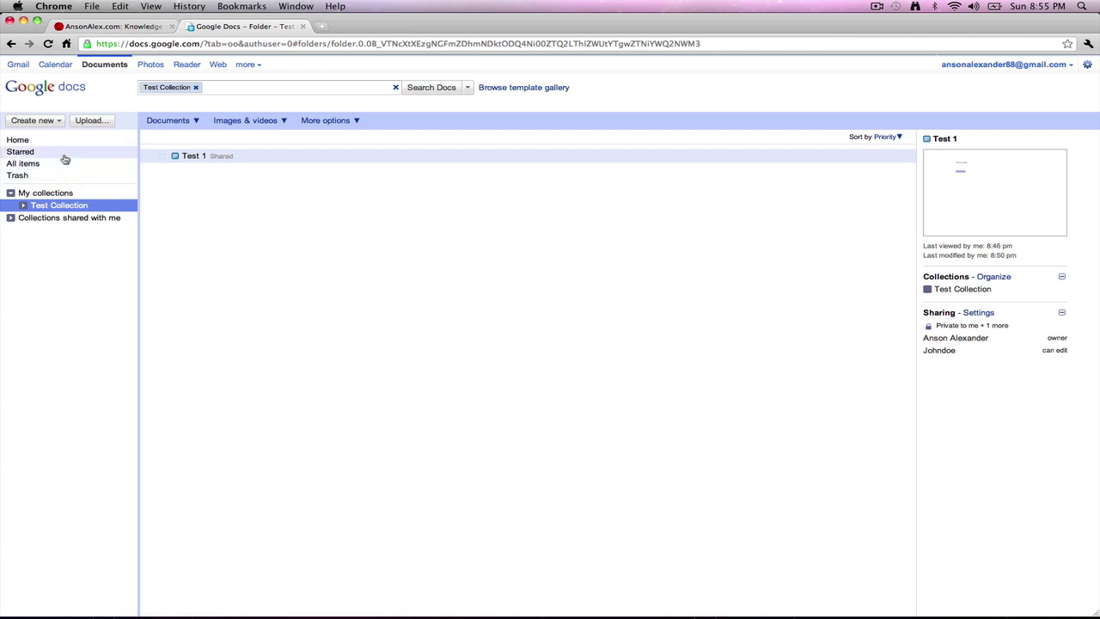
pyautogui.click(19, 139)
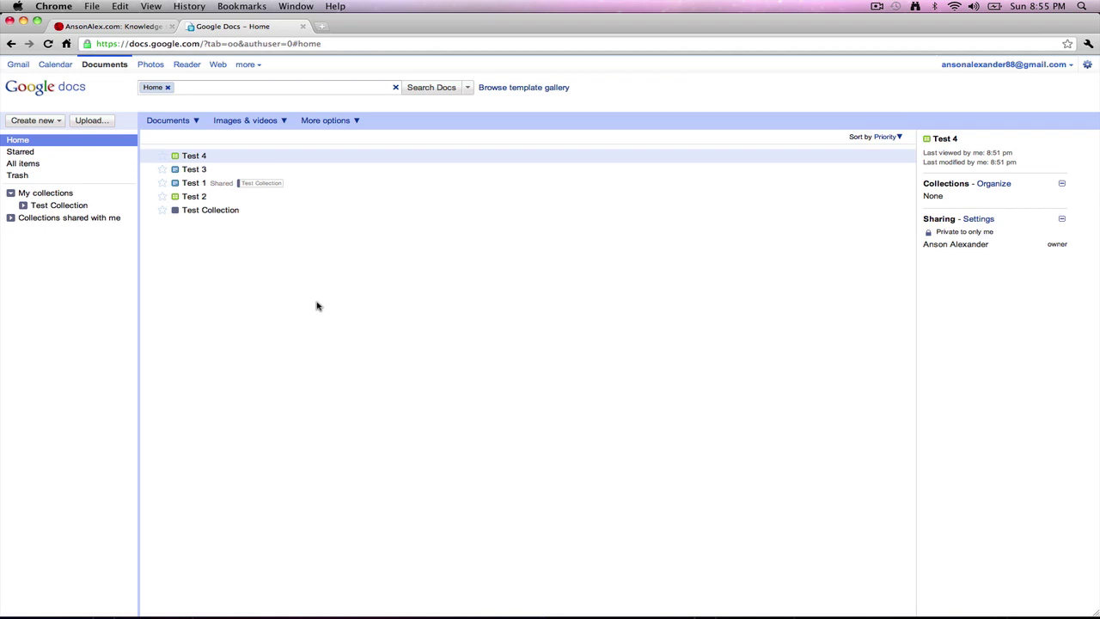
# Step: Upload AnsonAlex.jpg into Test Collection, then return to the document list
pyautogui.click(90, 120)
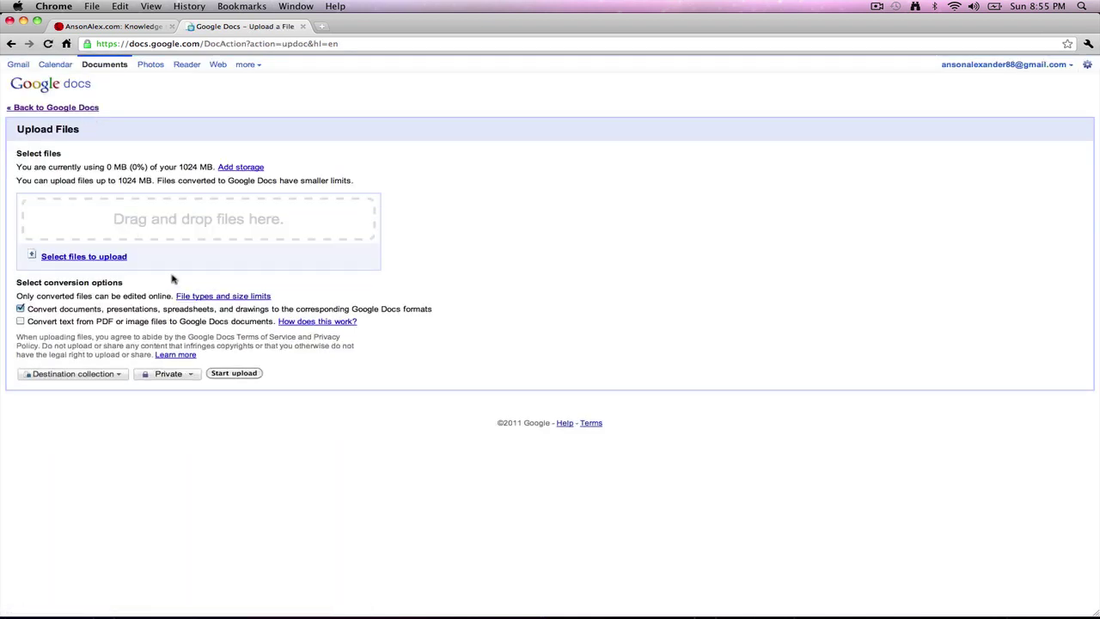
pyautogui.click(113, 260)
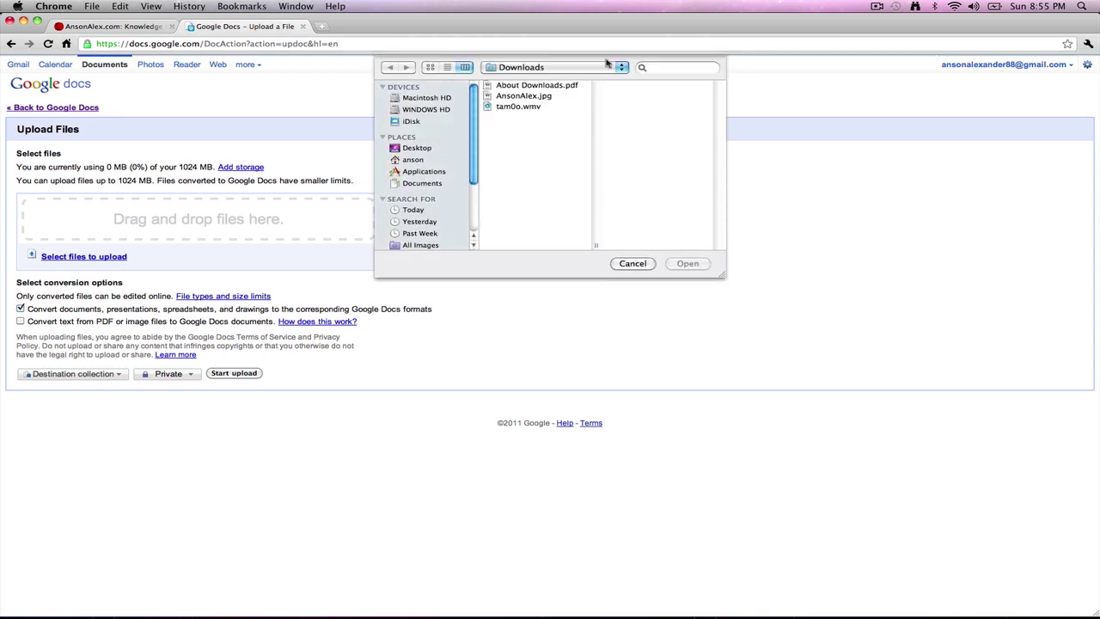
pyautogui.click(530, 97)
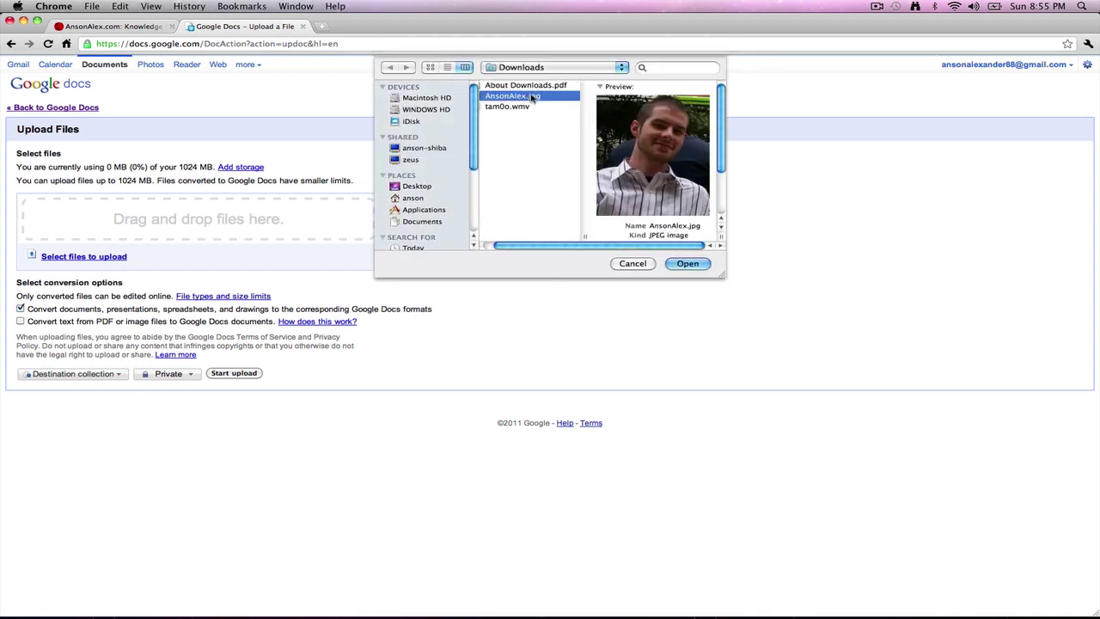
pyautogui.click(693, 265)
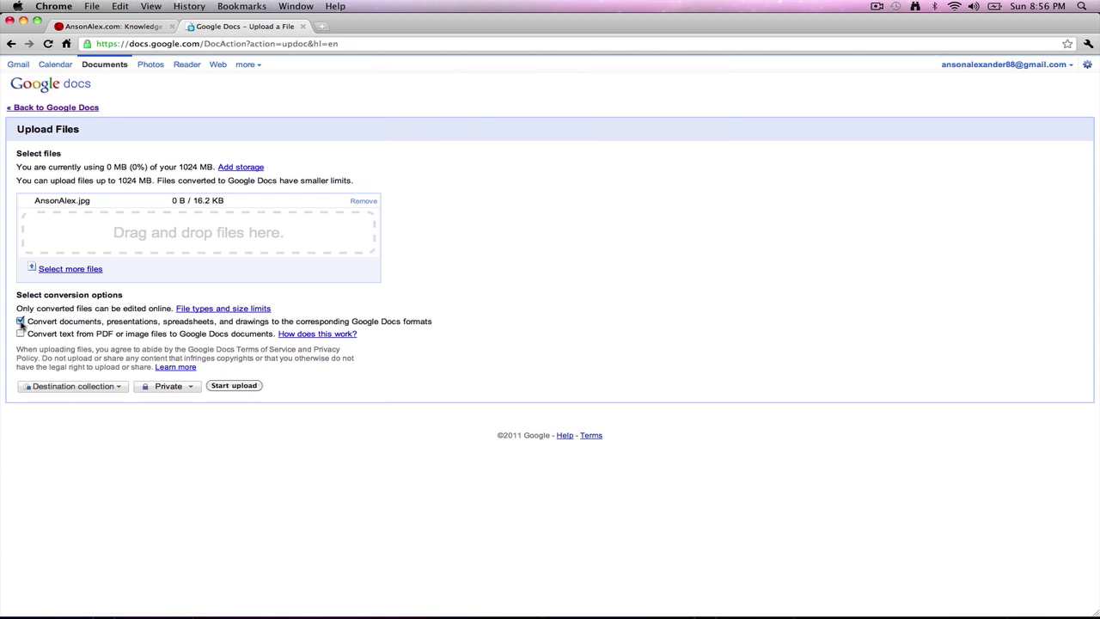
pyautogui.click(120, 388)
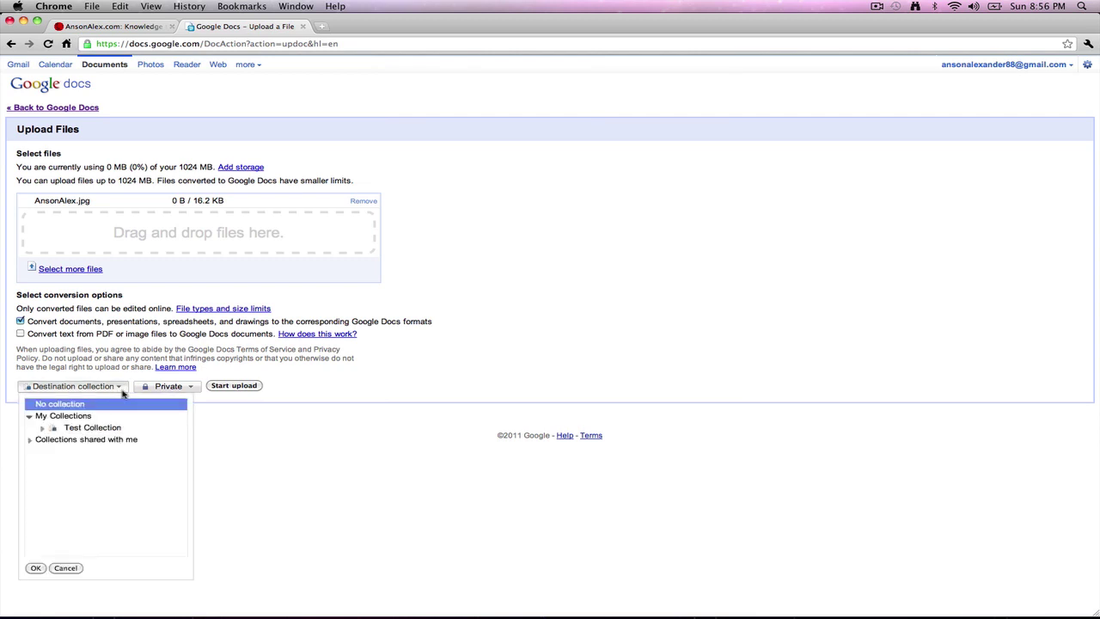
pyautogui.click(93, 428)
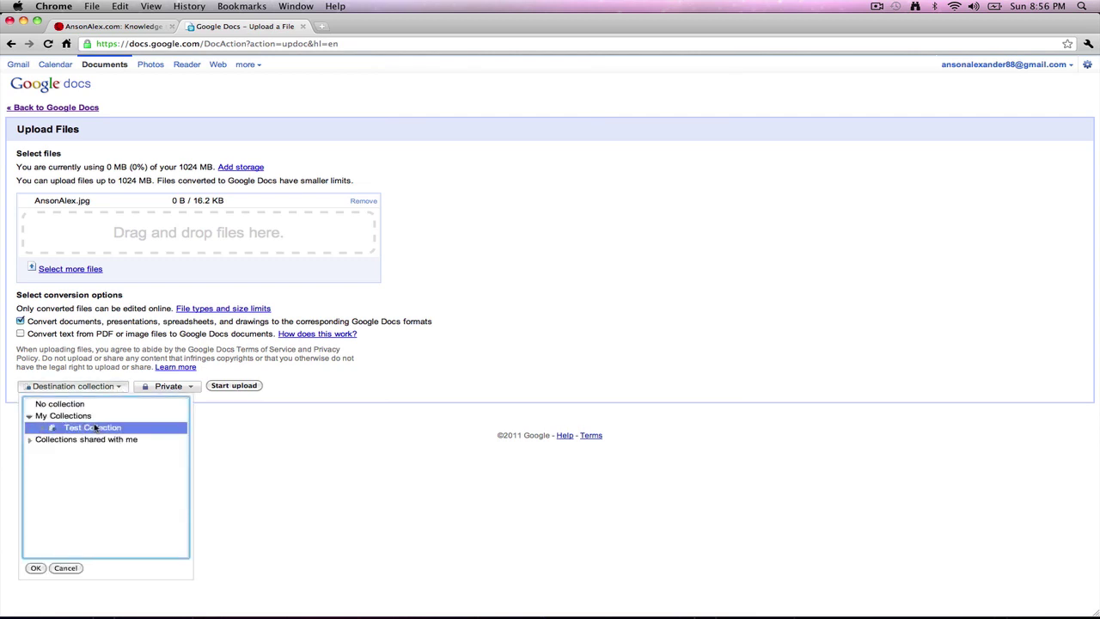
pyautogui.click(35, 568)
pyautogui.click(212, 386)
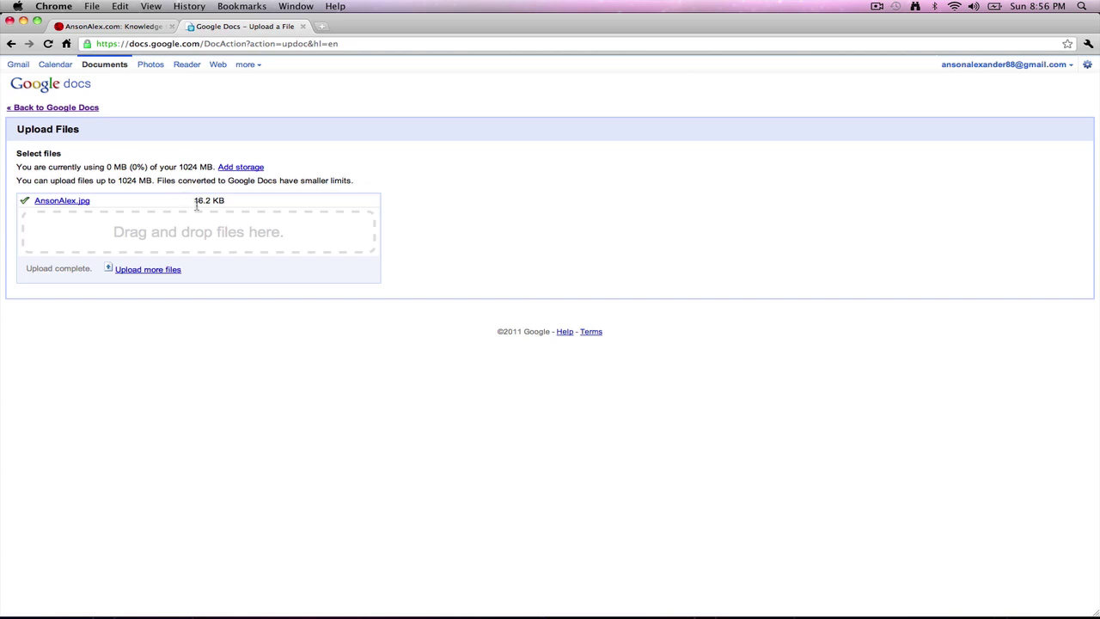
pyautogui.click(74, 108)
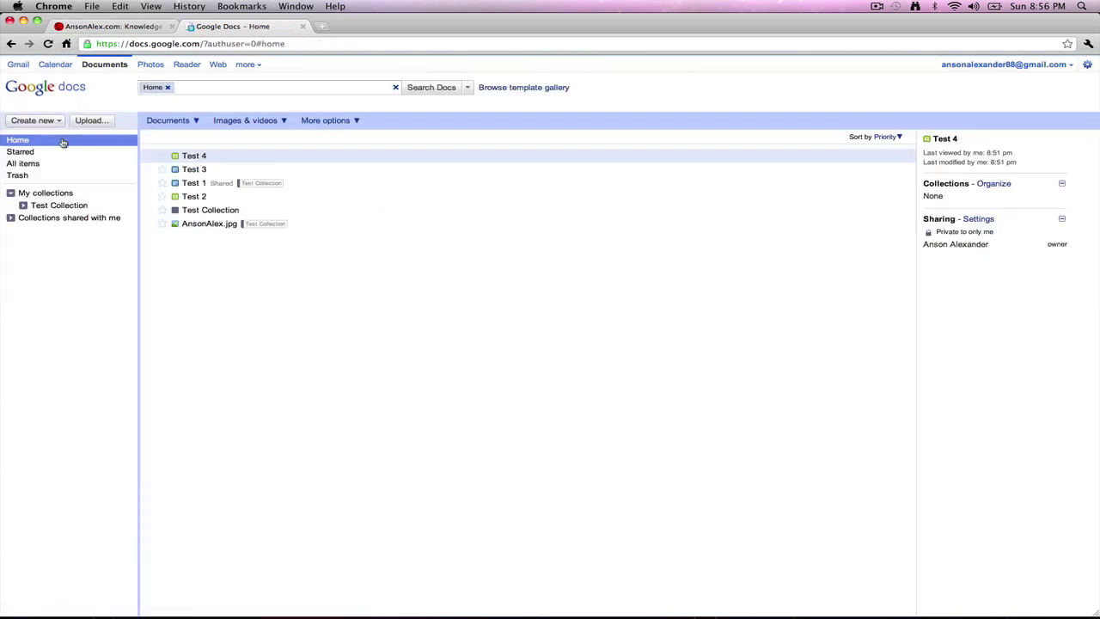
pyautogui.click(200, 224)
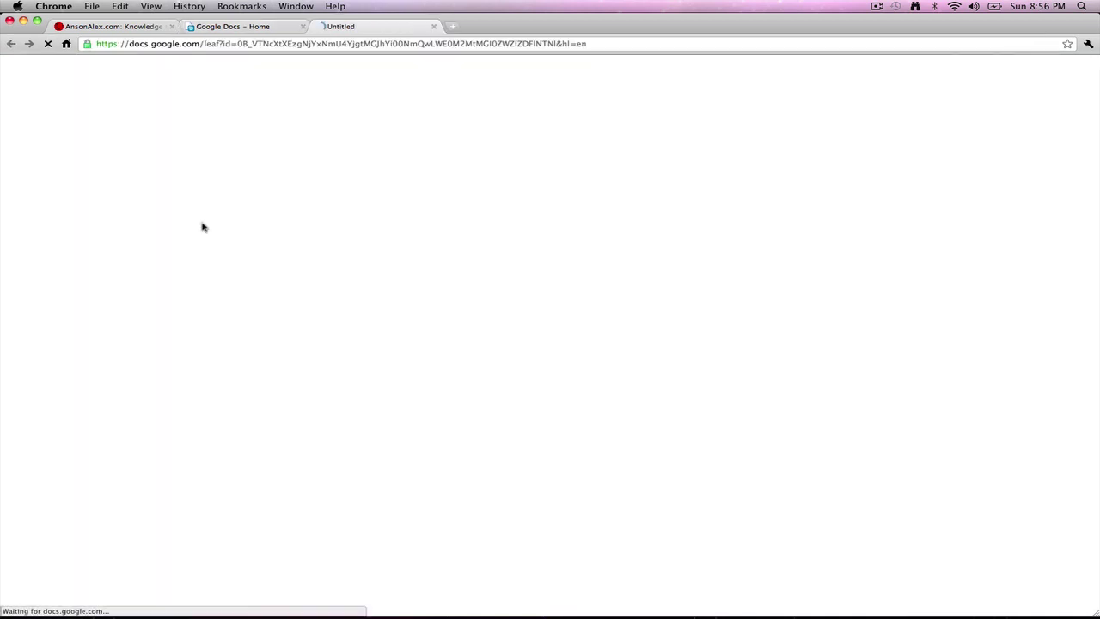
pyautogui.click(433, 26)
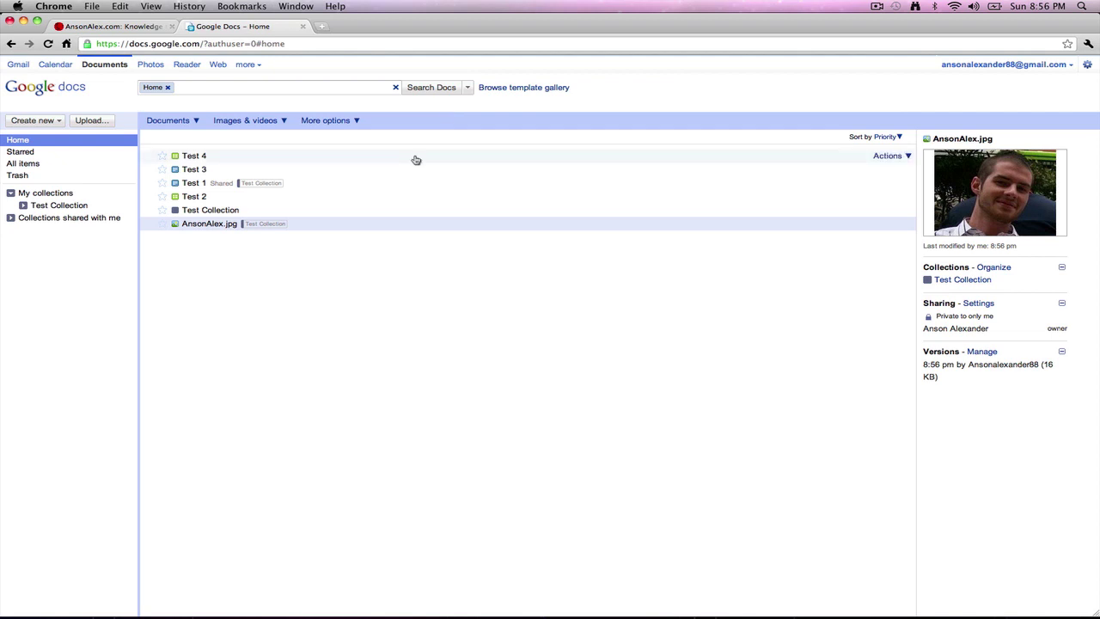
pyautogui.click(388, 199)
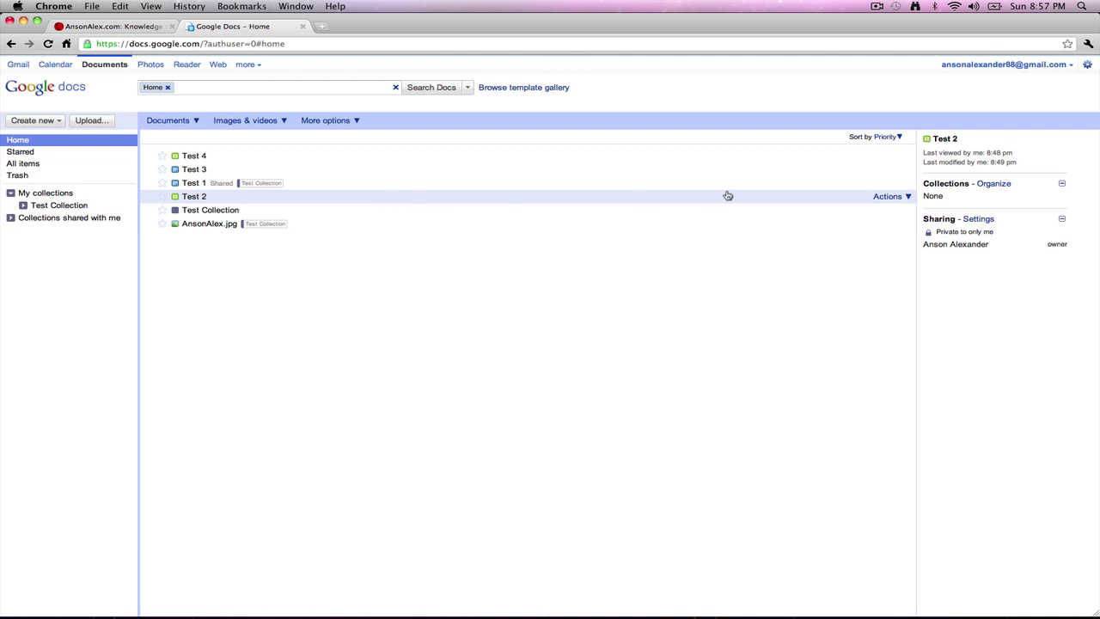
# Step: Email Test 2 as an attachment, keeping Microsoft Excel as the format
pyautogui.click(908, 197)
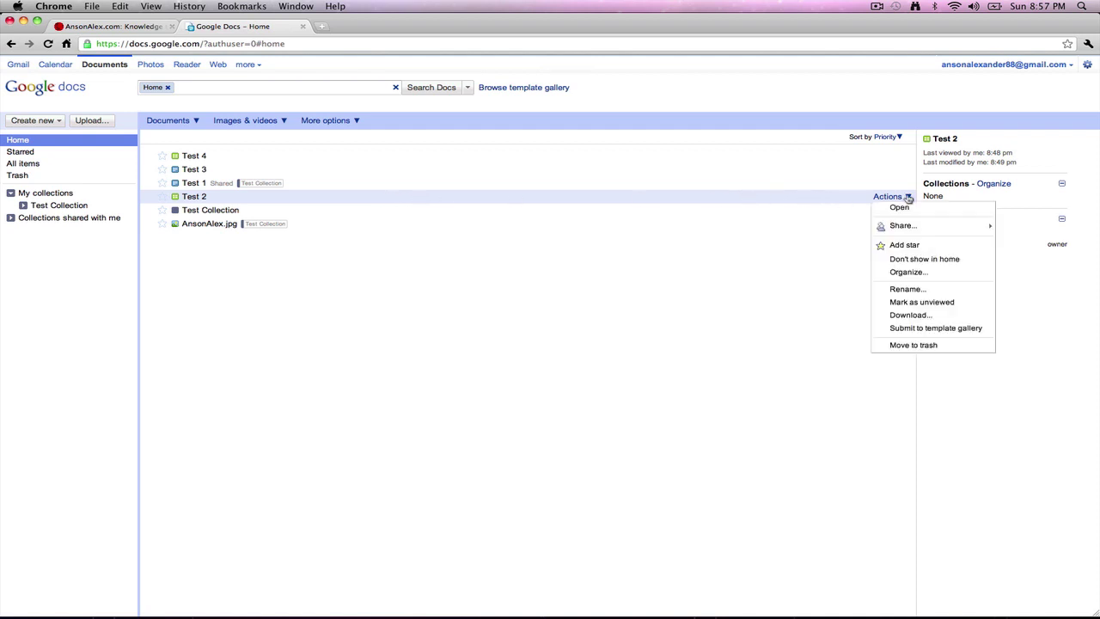
pyautogui.moveTo(915, 233)
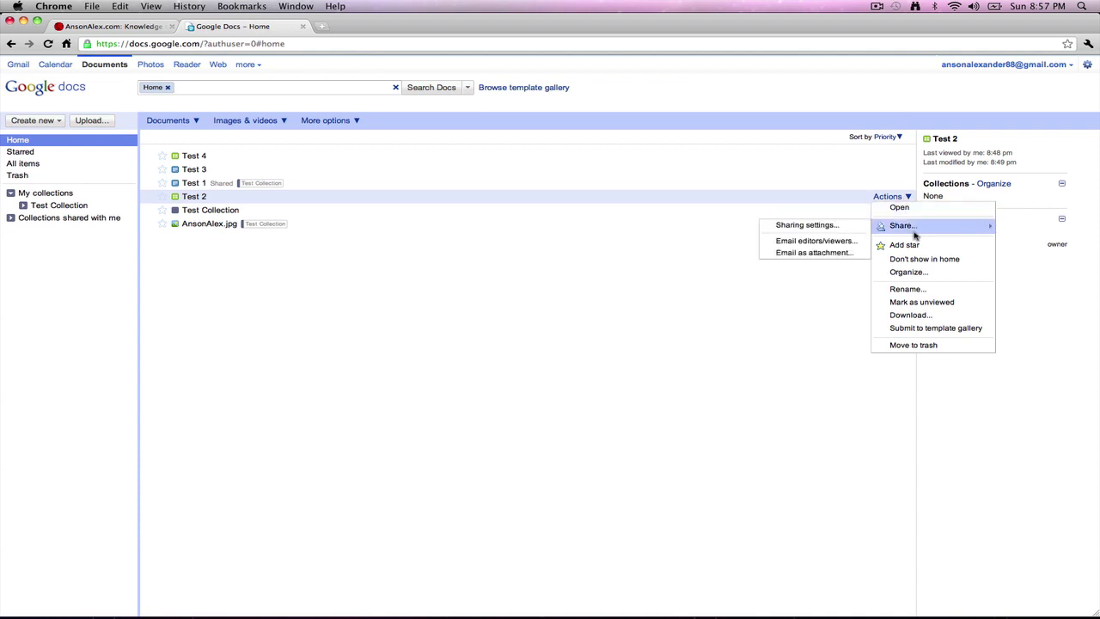
pyautogui.click(815, 253)
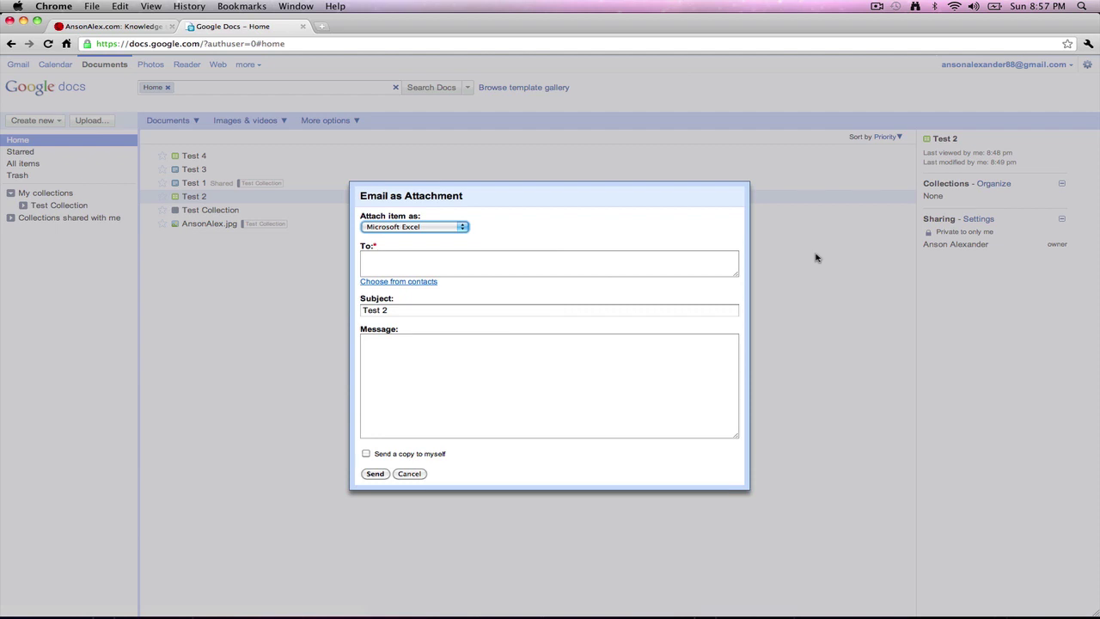
pyautogui.click(695, 264)
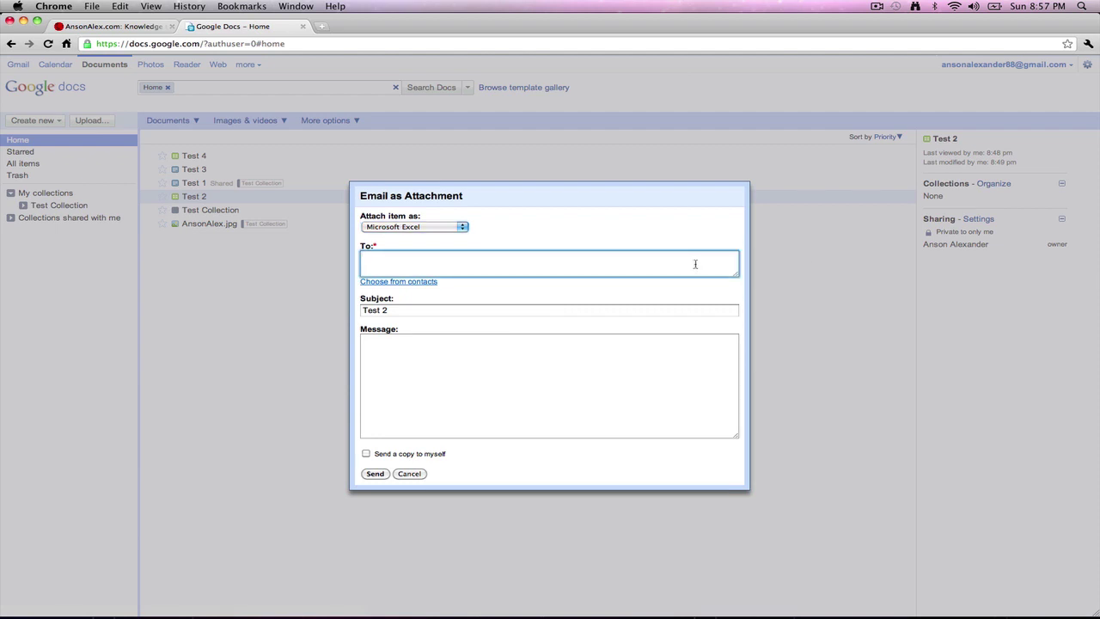
pyautogui.click(400, 215)
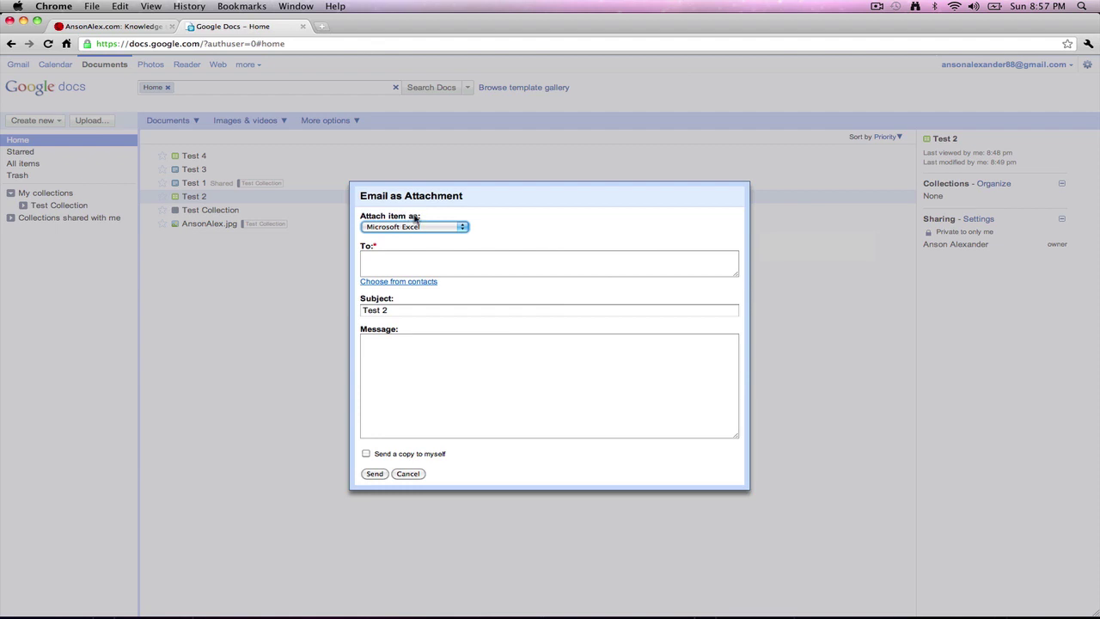
pyautogui.click(462, 227)
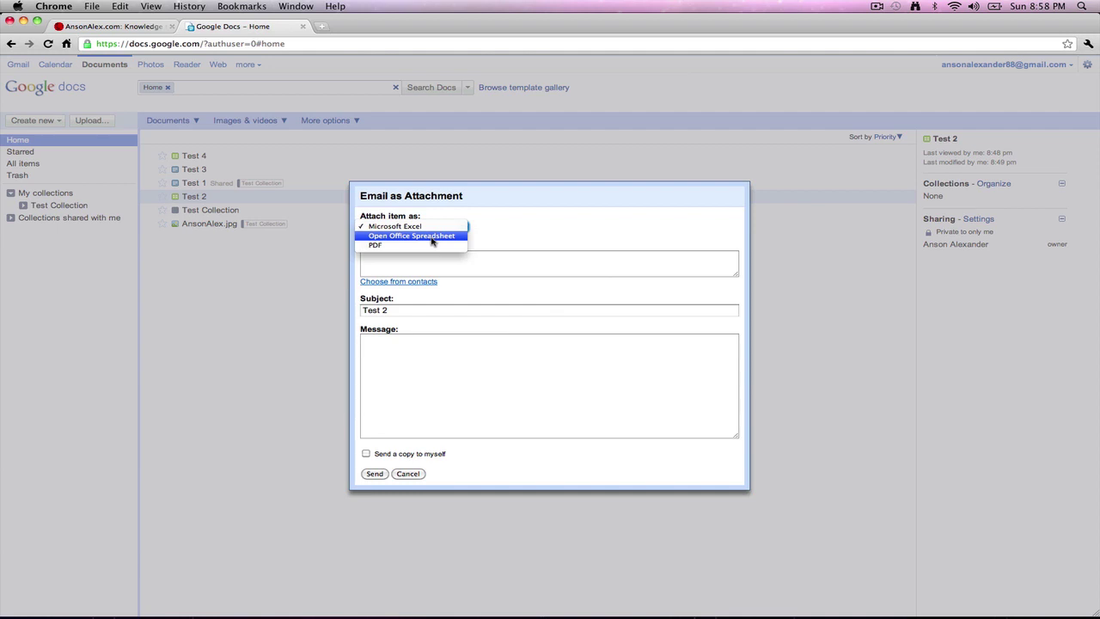
pyautogui.click(535, 231)
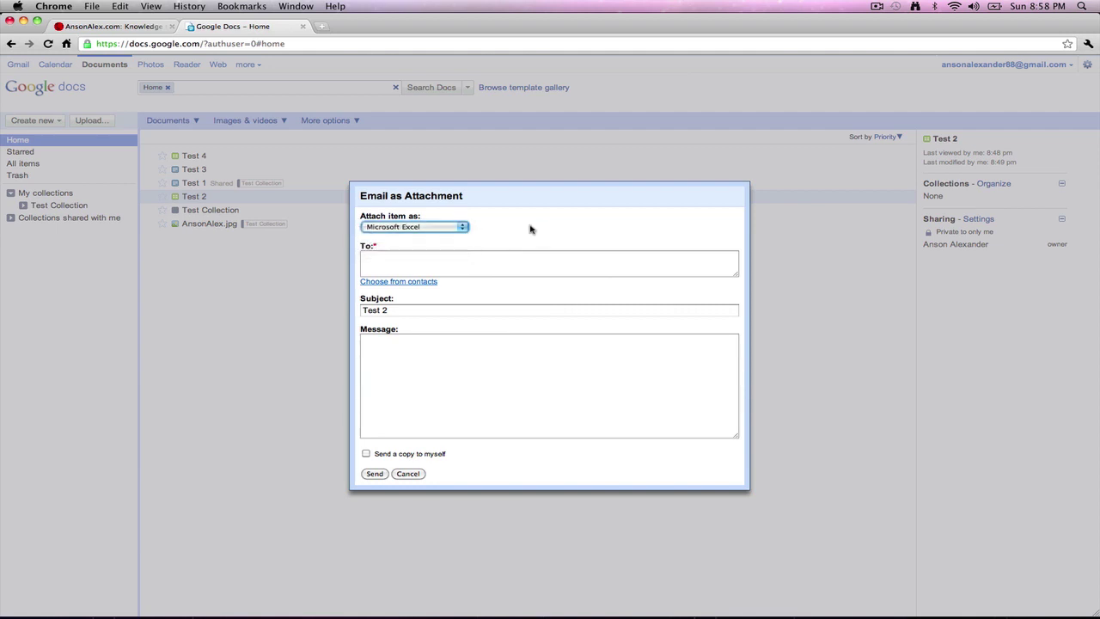
# Step: Enter the recipient's e-mail and message 'Here is the document that you requested.', then send
pyautogui.click(417, 258)
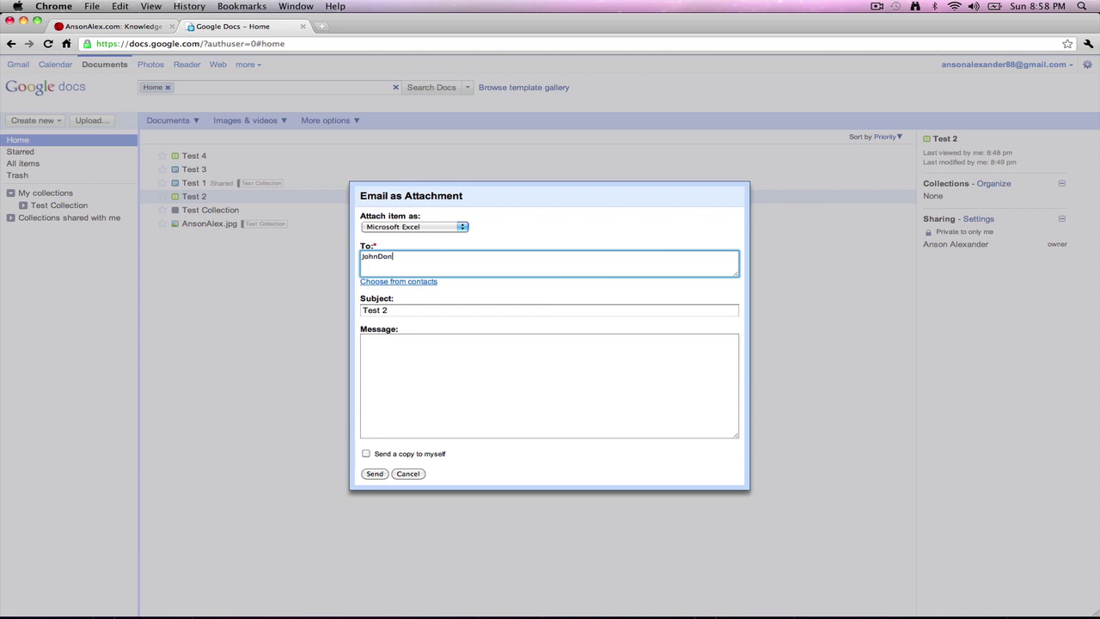
pyautogui.click(489, 369)
pyautogui.write('Here')
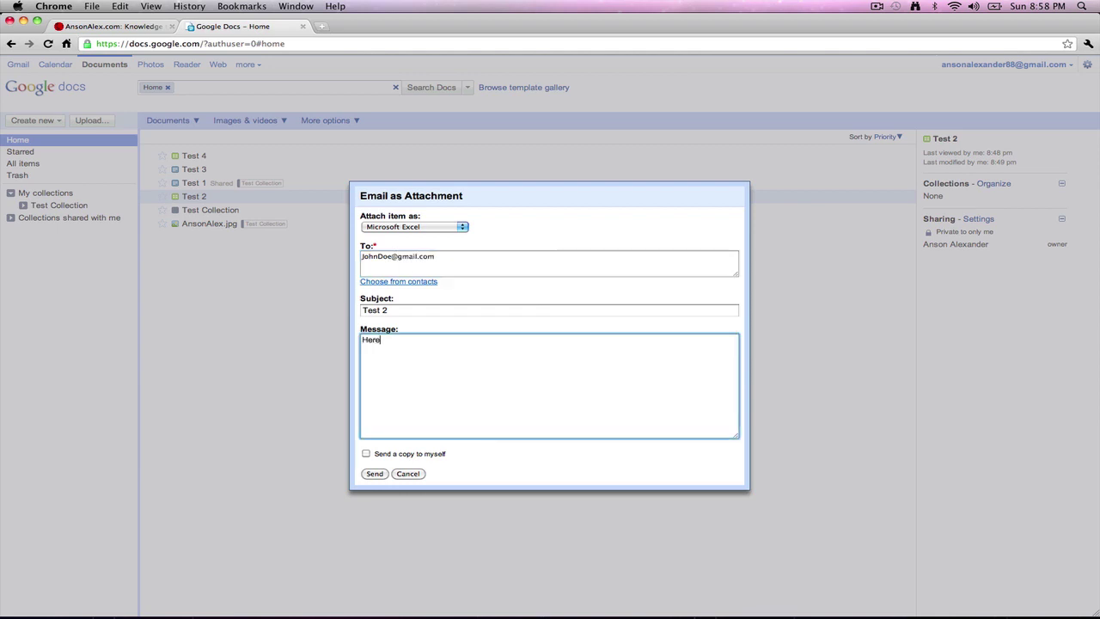
pyautogui.write(' is the douument that you requested')
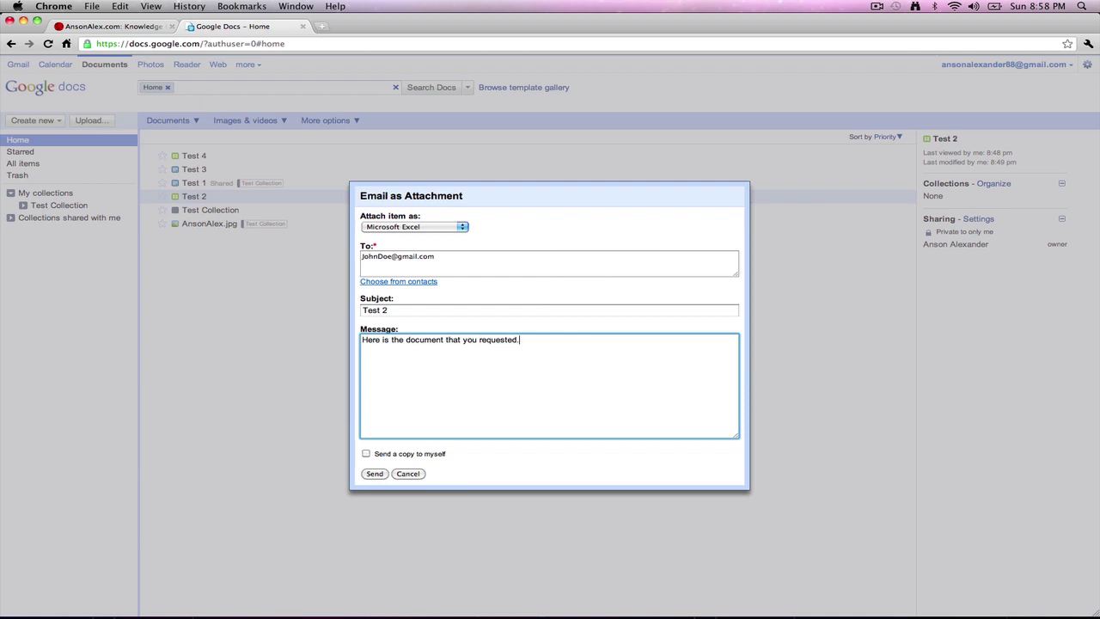
pyautogui.write('.')
pyautogui.click(375, 473)
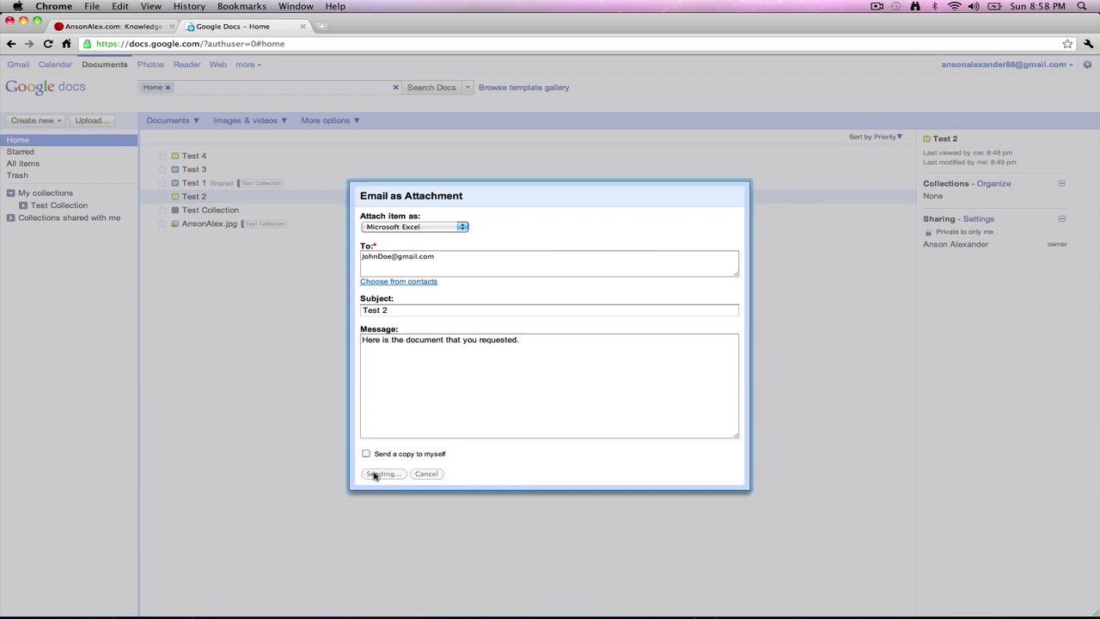